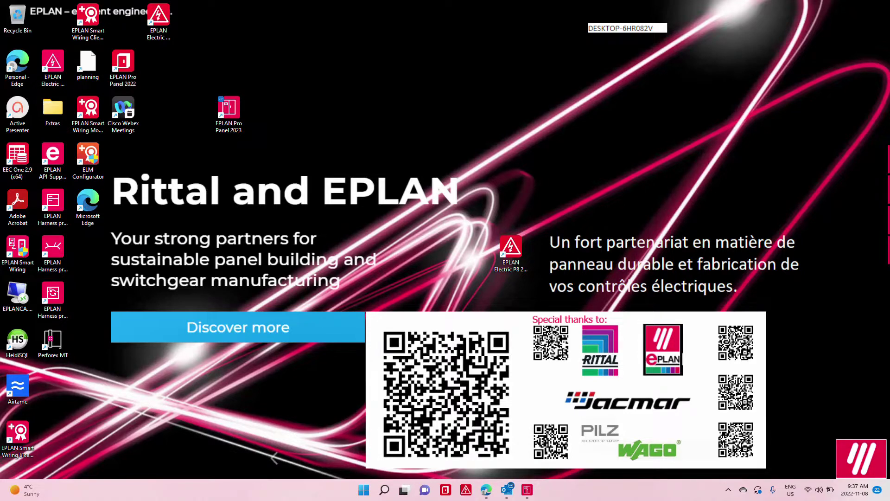
In the GTD project's A1 TABLE HUB EPLAN location, open schematic pages 17, 18 and 19 PLC5 8DO WAGO.750-530.
{"action": "left_click", "coordinate": [528, 490]}
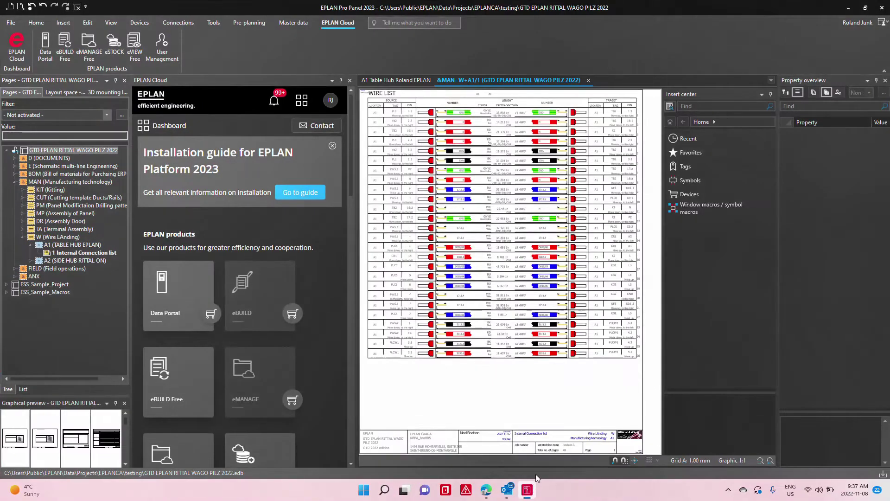
{"action": "left_click", "coordinate": [51, 150]}
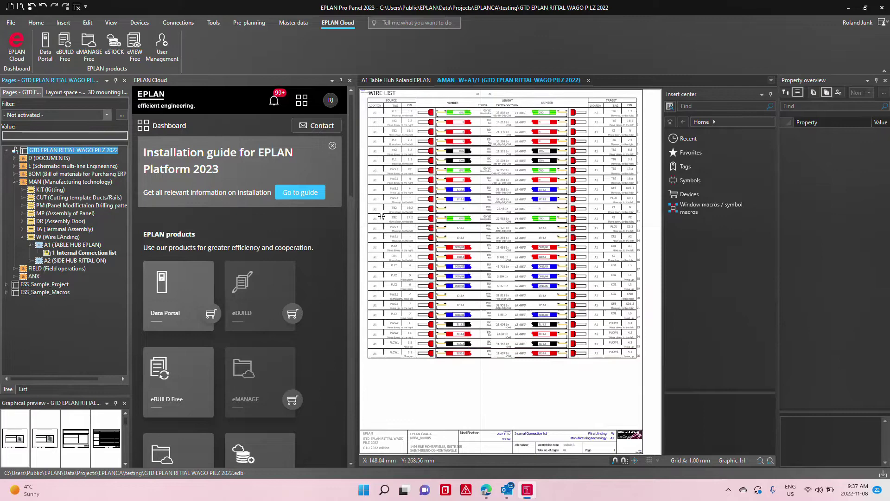
{"action": "double_click", "coordinate": [69, 166]}
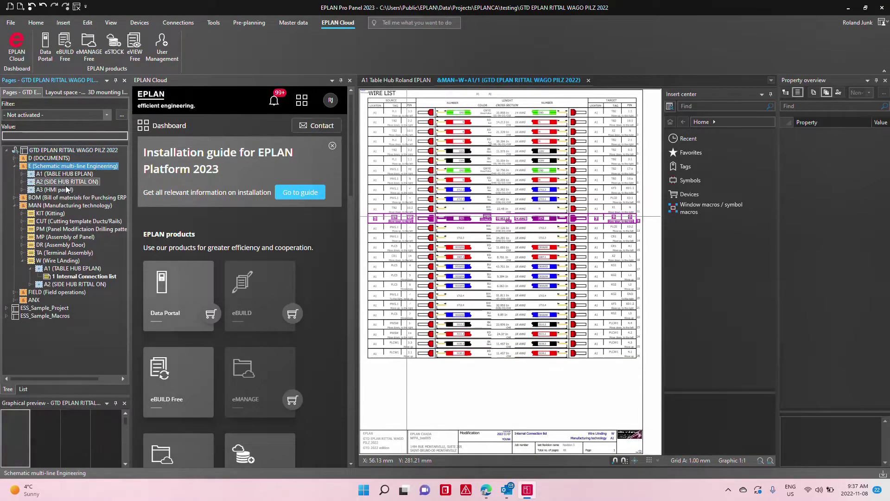
{"action": "left_click", "coordinate": [65, 173]}
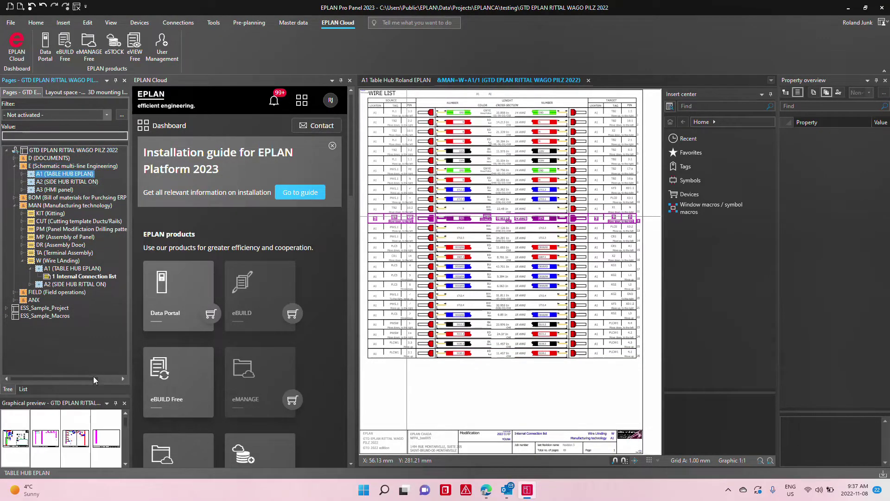
{"action": "double_click", "coordinate": [15, 440]}
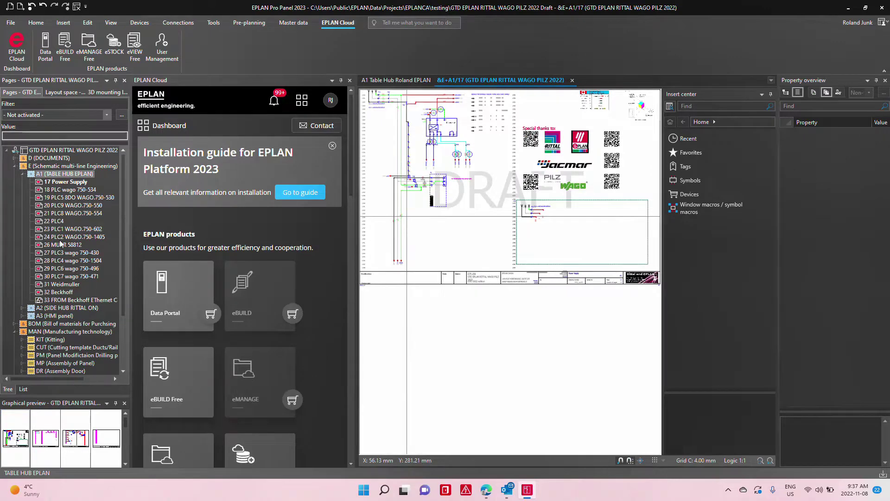
{"action": "double_click", "coordinate": [69, 190]}
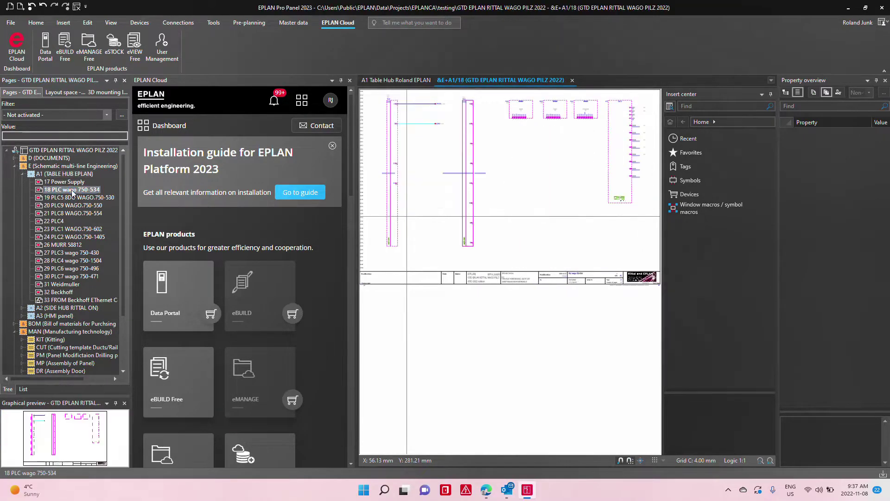
{"action": "left_click", "coordinate": [77, 198]}
{"action": "double_click", "coordinate": [76, 198]}
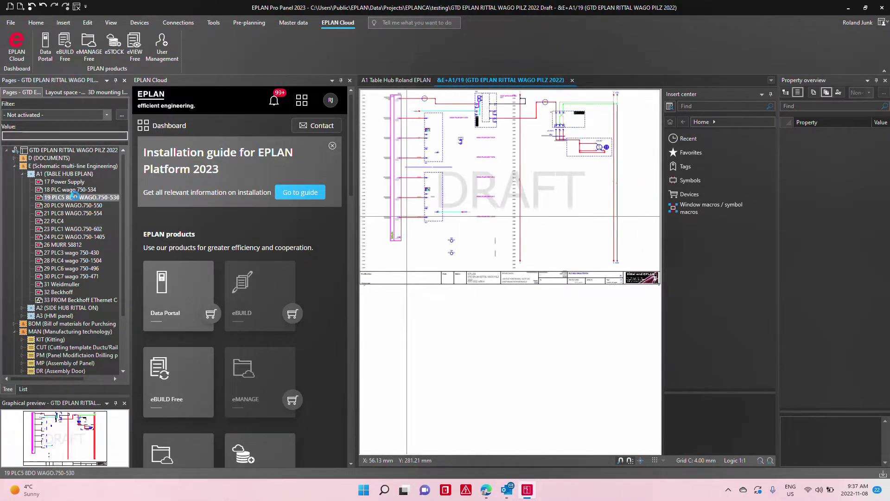
Open the A1 Table Hub Roland EPLAN cabinet's 3D layout space from the Layout space navigator.
{"action": "left_click", "coordinate": [68, 94]}
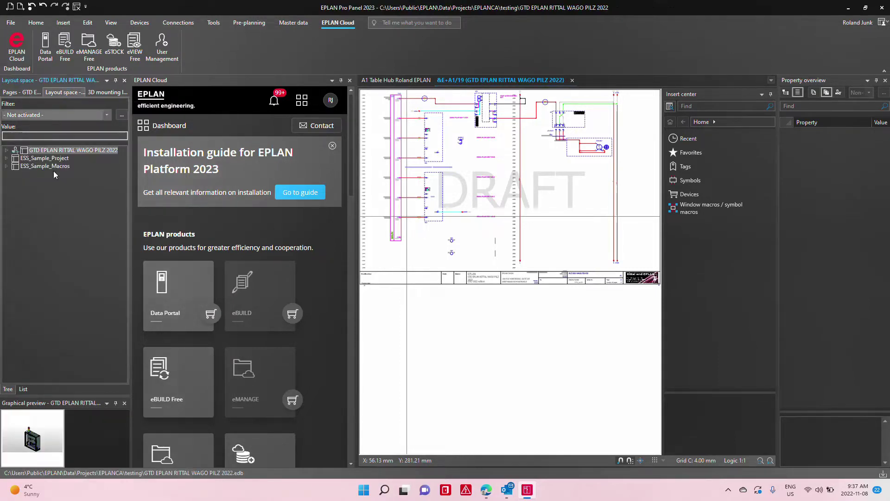
{"action": "double_click", "coordinate": [32, 435]}
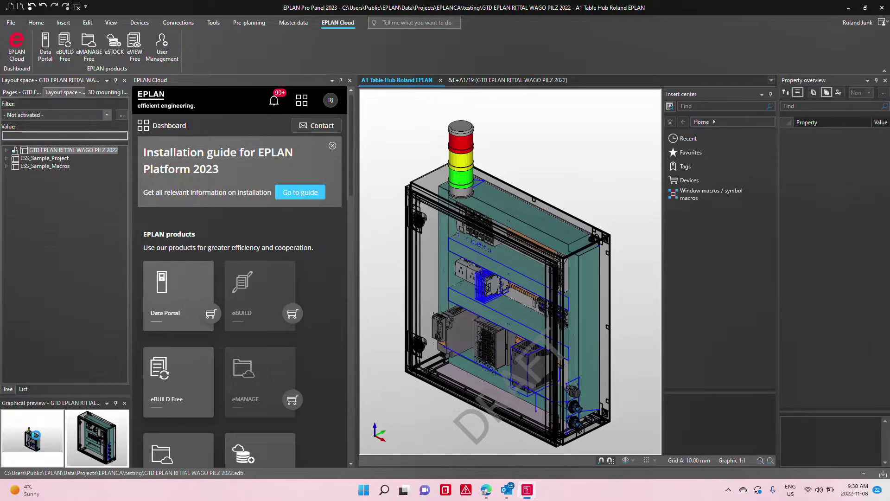
Check the project's redlinings in the eVIEW Free cloud panel, finding none, then switch to Edge.
{"action": "scroll", "coordinate": [216, 187], "scroll_direction": "down", "scroll_amount": 3}
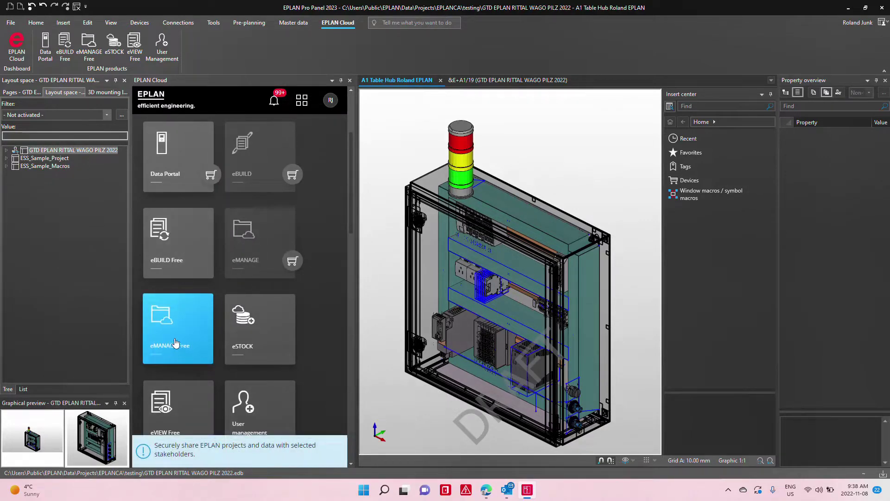
{"action": "scroll", "coordinate": [176, 383], "scroll_direction": "down", "scroll_amount": 1}
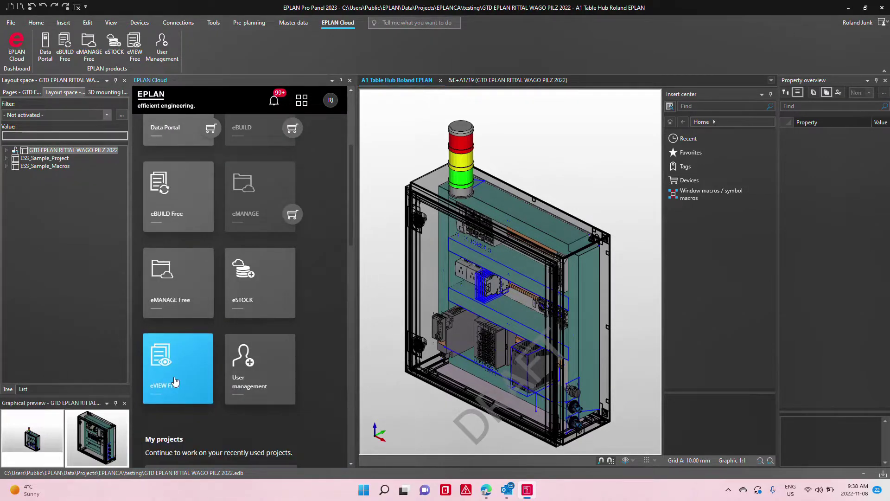
{"action": "left_click", "coordinate": [175, 382]}
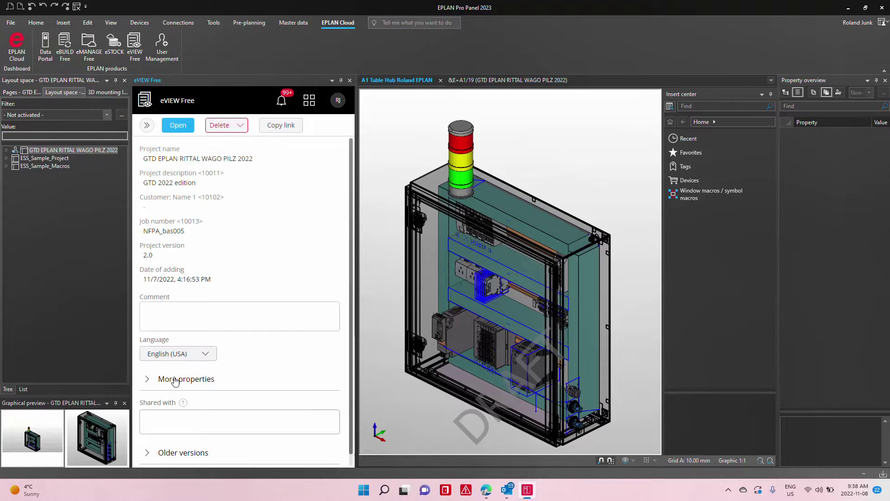
{"action": "left_click", "coordinate": [177, 126]}
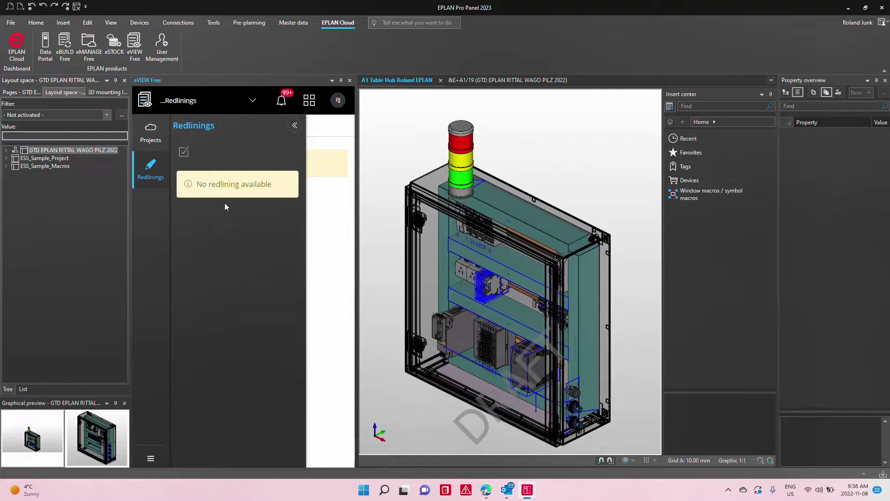
{"action": "key", "text": "alt+Tab"}
{"action": "key", "text": "alt+Tab"}
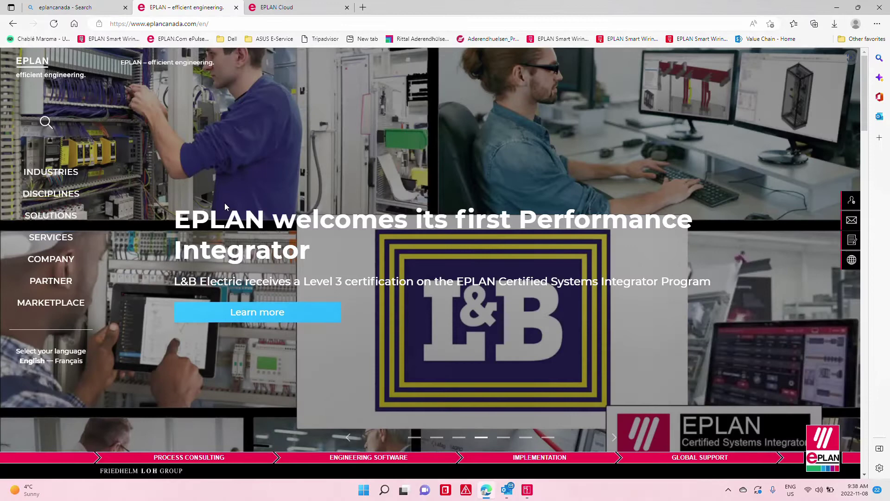
Open the Rittal and EPLAN partnership page from the carousel and browse its Value Chain stages.
{"action": "left_click", "coordinate": [505, 437]}
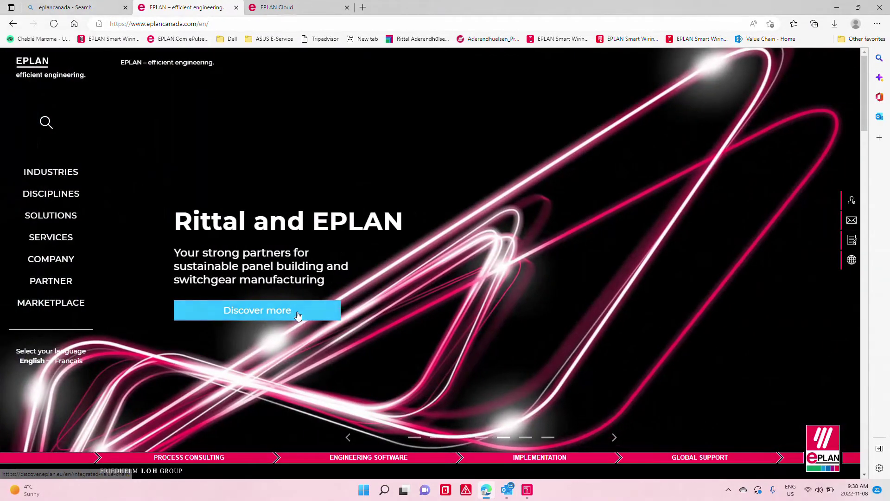
{"action": "left_click", "coordinate": [293, 317]}
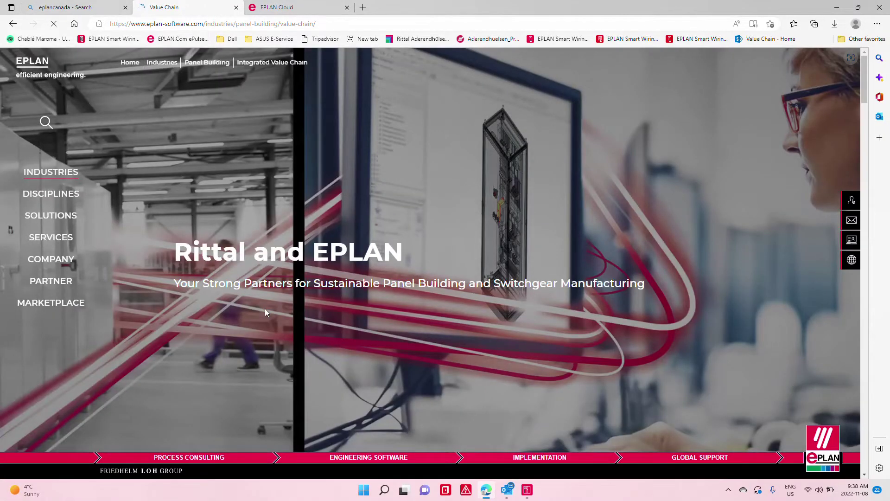
{"action": "scroll", "coordinate": [266, 308], "scroll_direction": "down", "scroll_amount": 5}
{"action": "scroll", "coordinate": [269, 309], "scroll_direction": "down", "scroll_amount": 8}
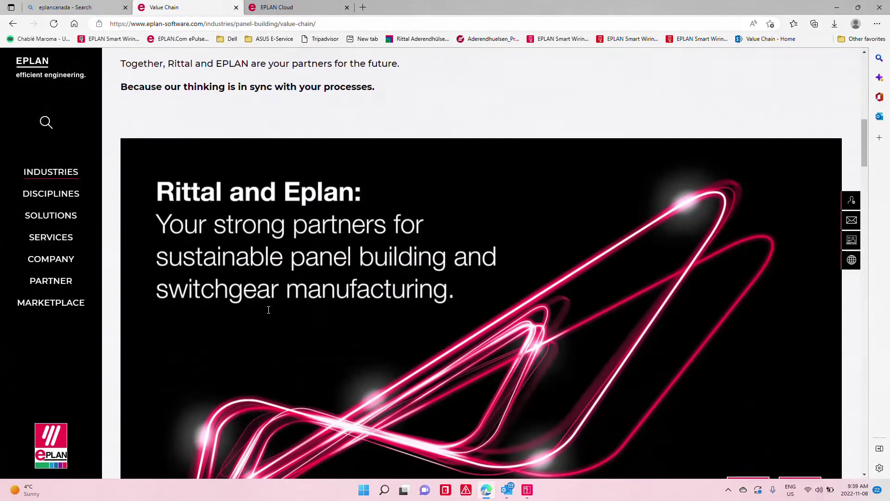
{"action": "scroll", "coordinate": [269, 310], "scroll_direction": "down", "scroll_amount": 9}
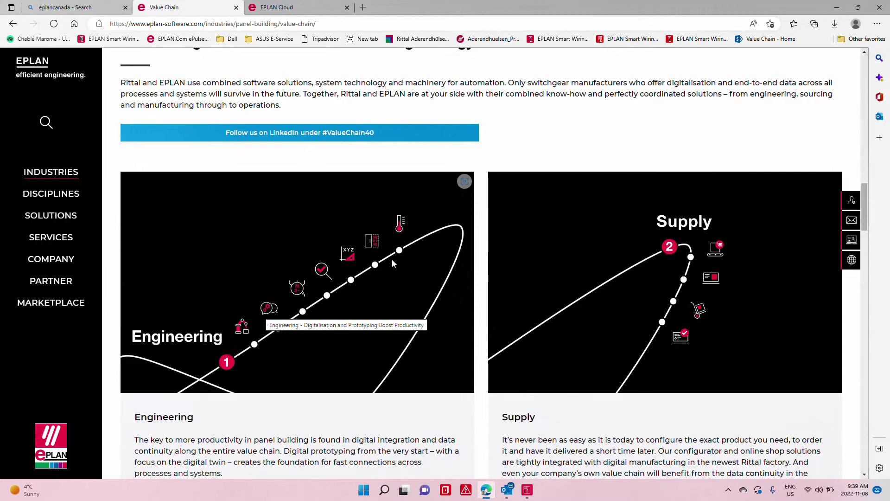
{"action": "scroll", "coordinate": [621, 267], "scroll_direction": "down", "scroll_amount": 4}
{"action": "scroll", "coordinate": [302, 432], "scroll_direction": "down", "scroll_amount": 3}
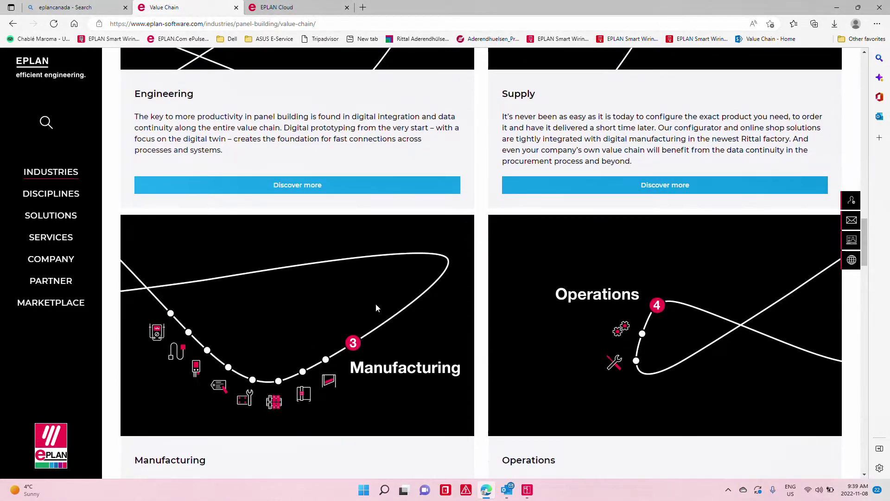
{"action": "scroll", "coordinate": [335, 295], "scroll_direction": "up", "scroll_amount": 5}
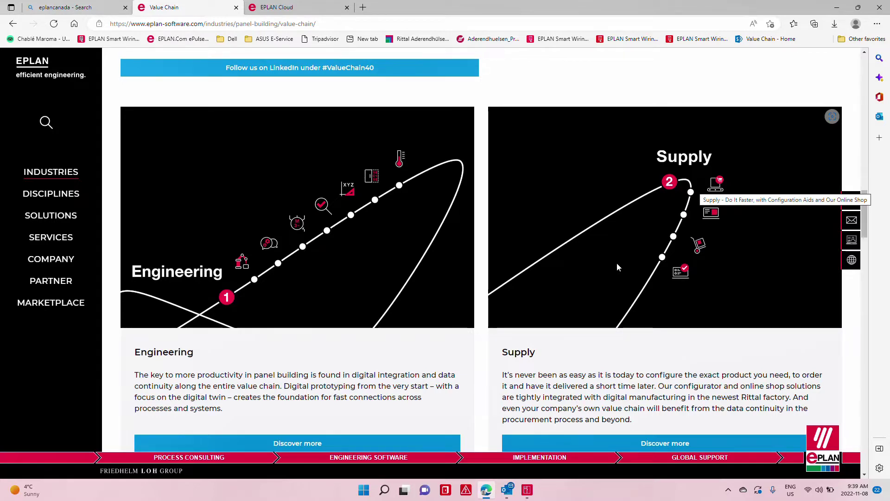
{"action": "scroll", "coordinate": [617, 263], "scroll_direction": "down", "scroll_amount": 1}
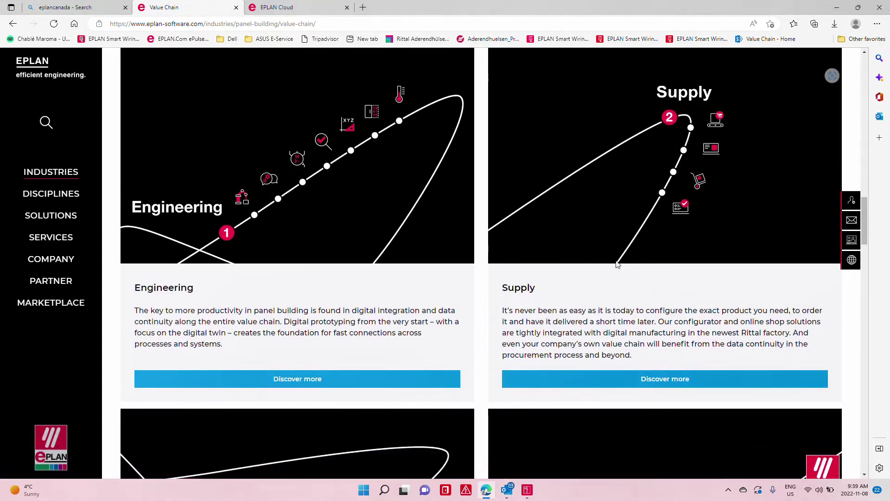
{"action": "scroll", "coordinate": [533, 304], "scroll_direction": "down", "scroll_amount": 3}
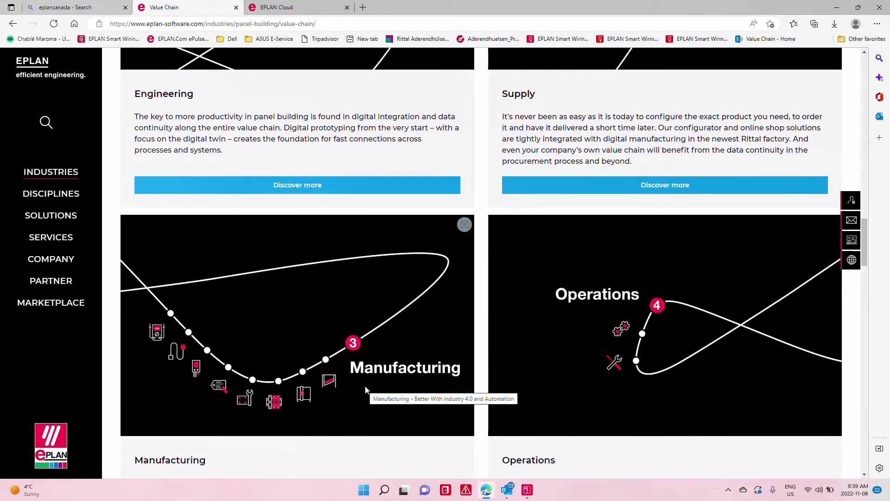
{"action": "scroll", "coordinate": [366, 389], "scroll_direction": "up", "scroll_amount": 2}
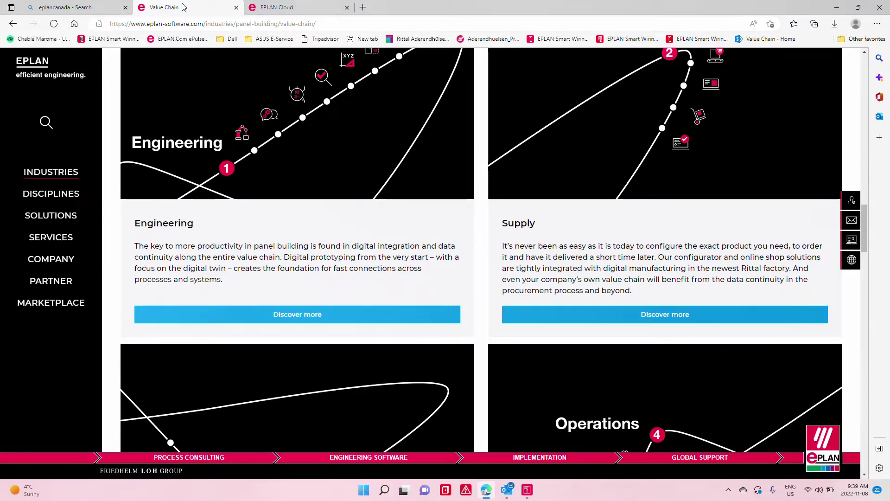
Open the GTD EPLAN RITTAL WAGO PILZ 2022 project in eVIEW Free from the EPLAN Cloud dashboard.
{"action": "left_click", "coordinate": [280, 7]}
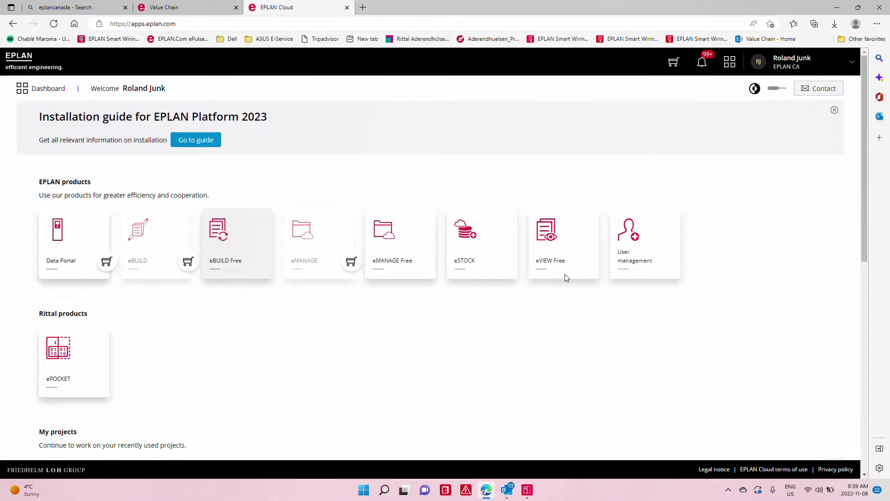
{"action": "left_click", "coordinate": [554, 269]}
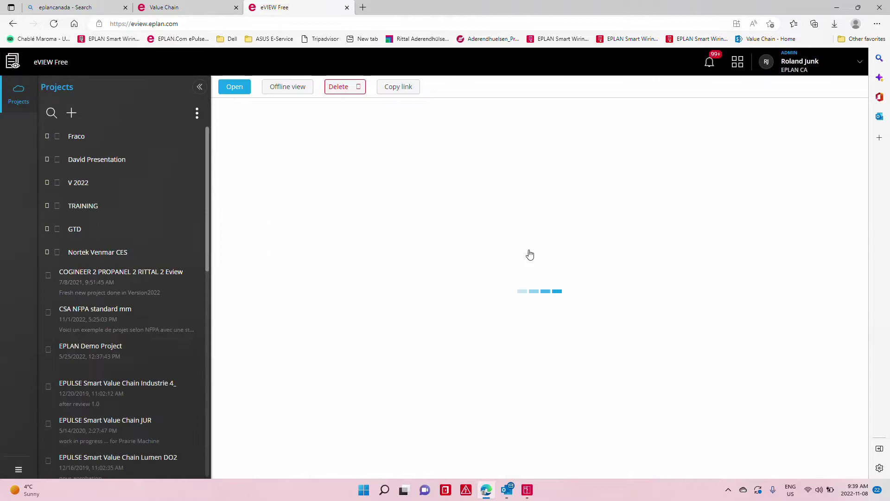
{"action": "left_click", "coordinate": [76, 234]}
{"action": "left_click", "coordinate": [121, 250]}
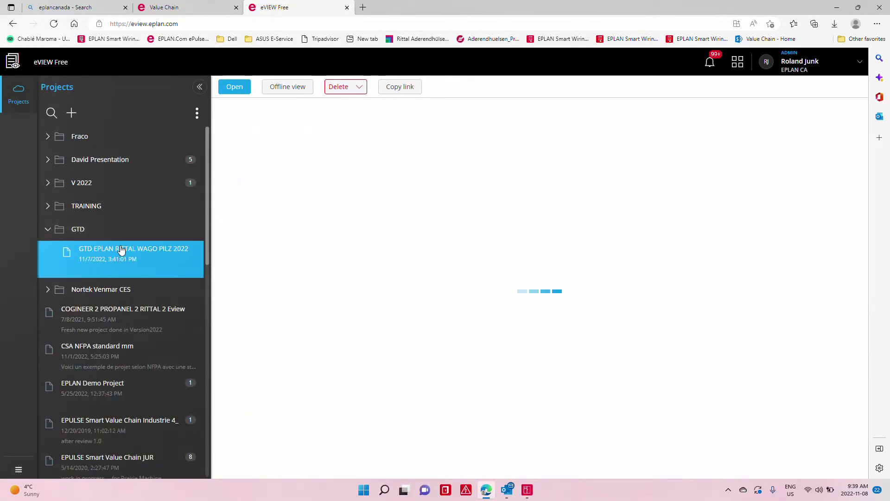
{"action": "left_click", "coordinate": [238, 87]}
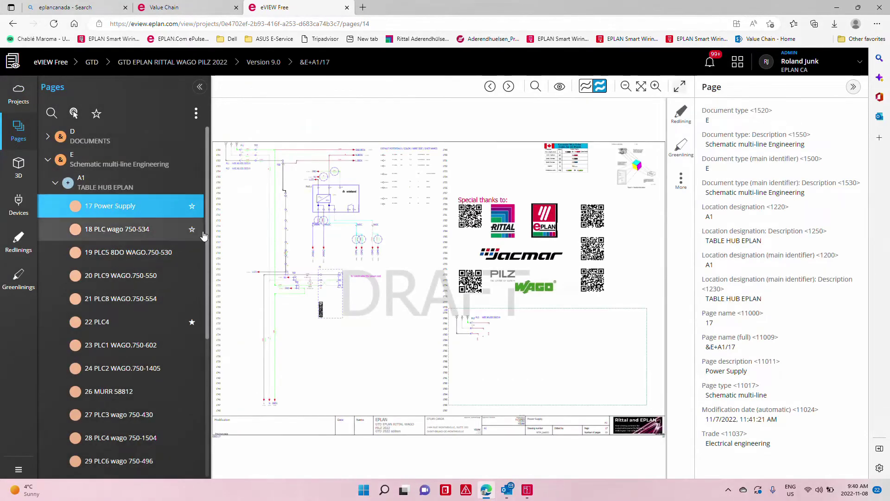
View page 18, then display the A1 Table Hub Roland EPLAN 3D layout space.
{"action": "left_click", "coordinate": [119, 234]}
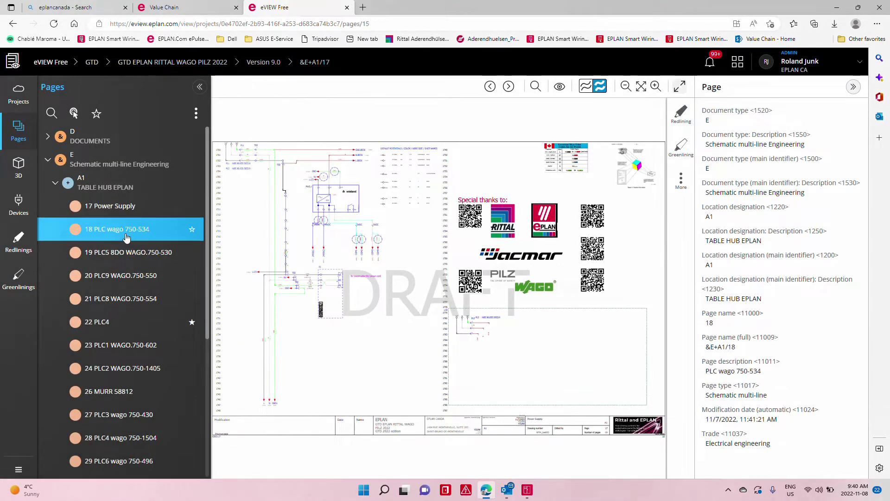
{"action": "left_click", "coordinate": [17, 172]}
{"action": "left_click", "coordinate": [71, 144]}
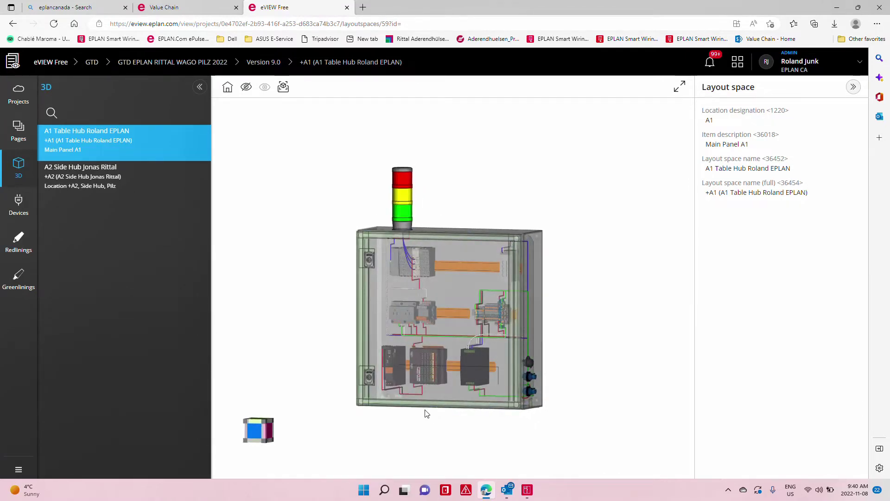
In the Pages list, collapse A1 TABLE HUB EPLAN and open the first BOM summarized parts list page.
{"action": "left_click", "coordinate": [19, 136]}
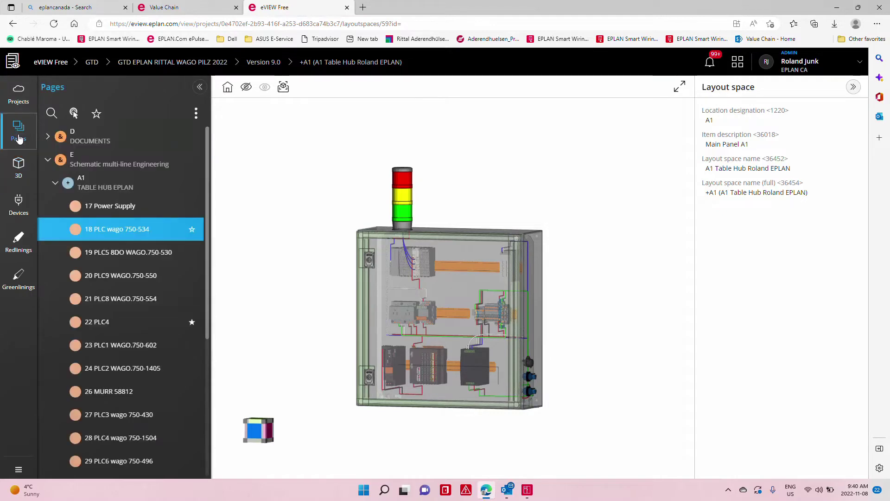
{"action": "left_click", "coordinate": [54, 183]}
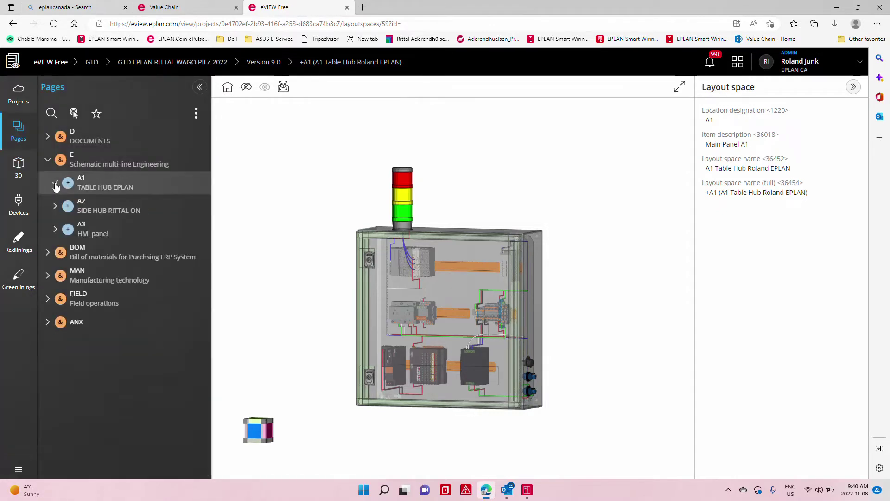
{"action": "left_click", "coordinate": [103, 260]}
{"action": "left_click", "coordinate": [114, 277]}
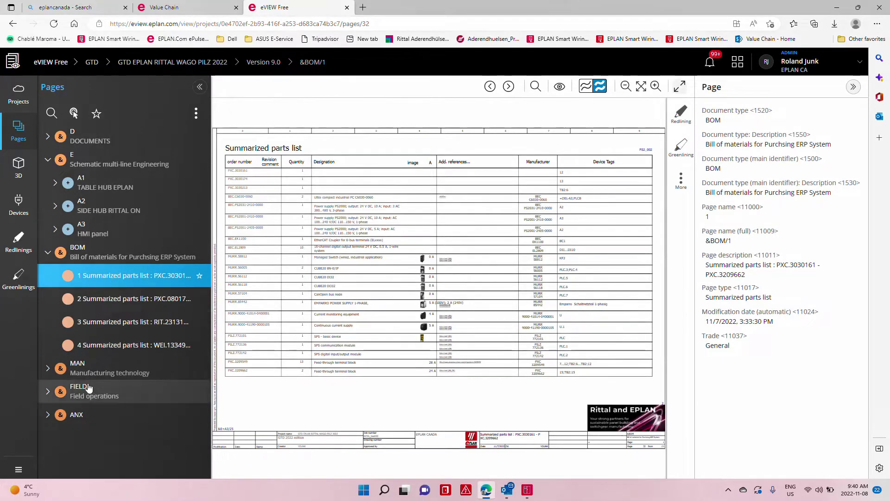
Open the A1 ducts and rails cutting template under MAN > CUT.
{"action": "left_click", "coordinate": [83, 369]}
{"action": "scroll", "coordinate": [97, 297], "scroll_direction": "down", "scroll_amount": 3}
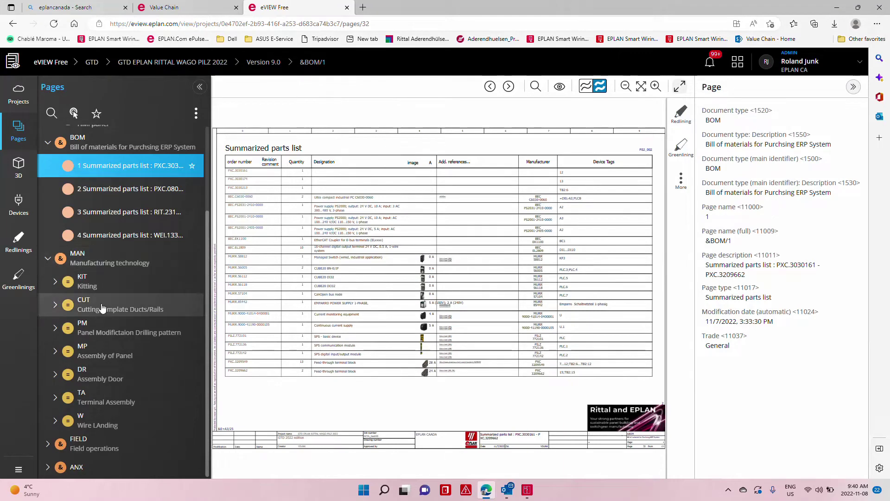
{"action": "left_click", "coordinate": [102, 309]}
{"action": "left_click", "coordinate": [99, 330]}
{"action": "left_click", "coordinate": [105, 356]}
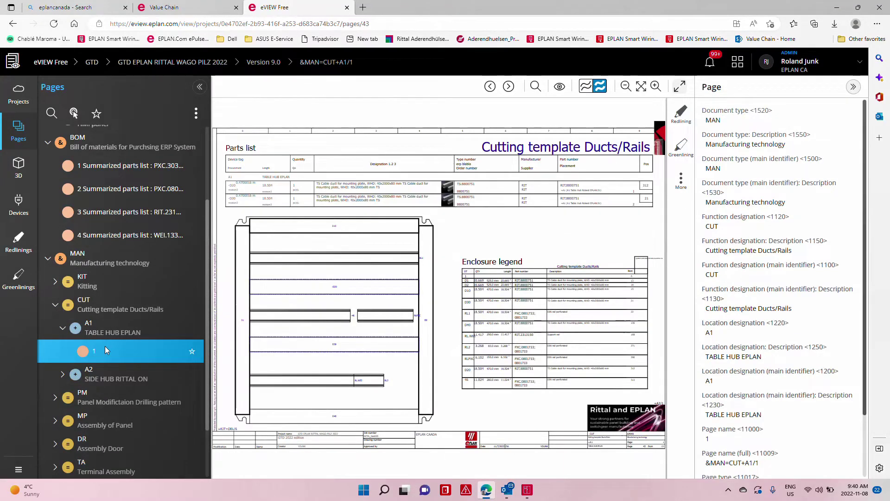
Step through drilling pattern pages 1, 2 and 3 under PM > A1 TABLE HUB EPLAN.
{"action": "scroll", "coordinate": [105, 349], "scroll_direction": "down", "scroll_amount": 2}
{"action": "left_click", "coordinate": [102, 330]}
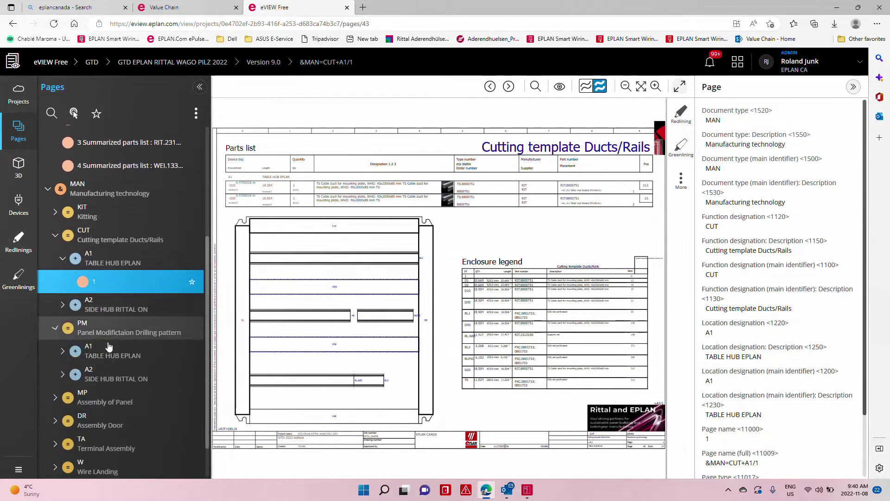
{"action": "left_click", "coordinate": [102, 356]}
{"action": "left_click", "coordinate": [102, 382]}
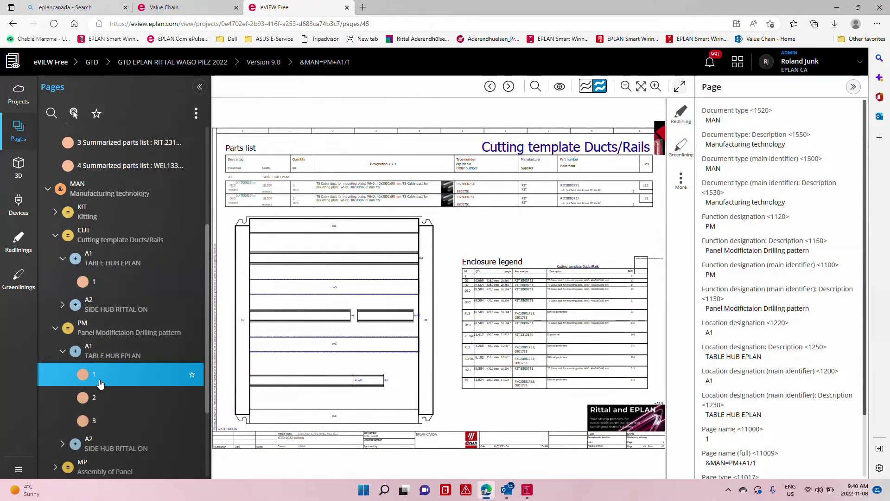
{"action": "left_click", "coordinate": [102, 398]}
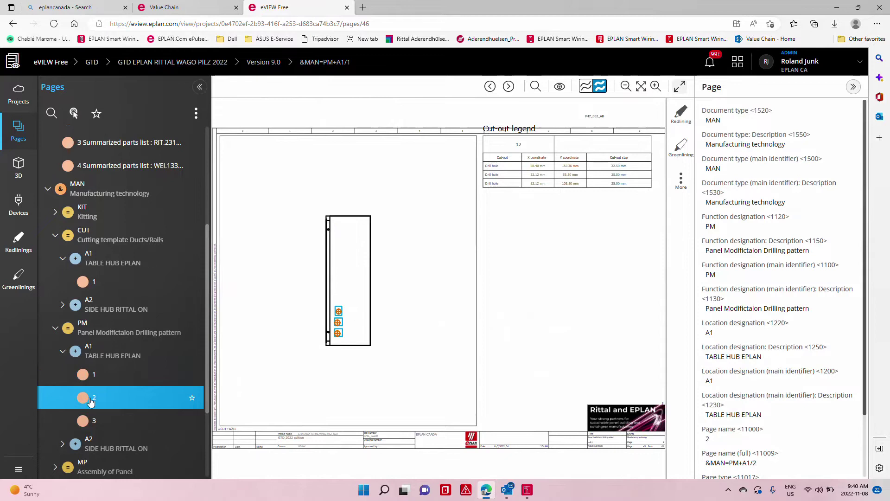
{"action": "left_click", "coordinate": [103, 422]}
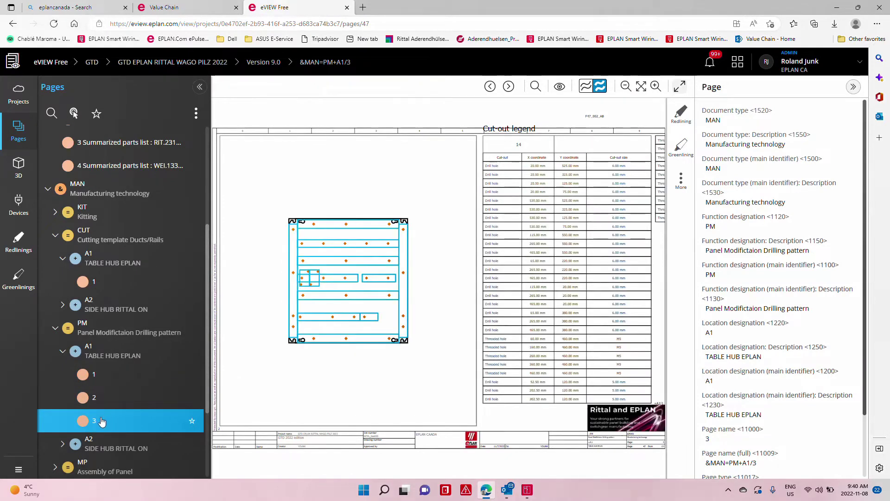
Open the MP Assembly of Panel pages: the Plug overview and panel assembly page 2.
{"action": "scroll", "coordinate": [103, 421], "scroll_direction": "down", "scroll_amount": 3}
{"action": "left_click", "coordinate": [108, 353]}
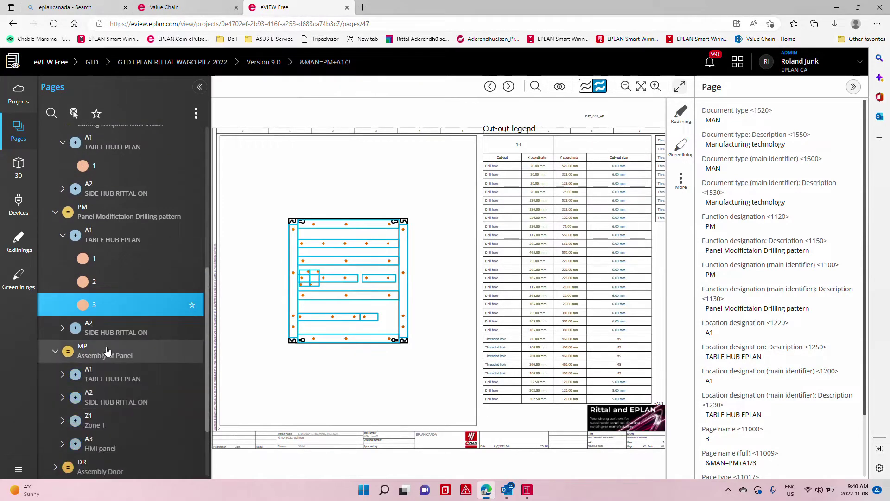
{"action": "left_click", "coordinate": [114, 383]}
{"action": "left_click", "coordinate": [116, 398]}
{"action": "left_click", "coordinate": [119, 419]}
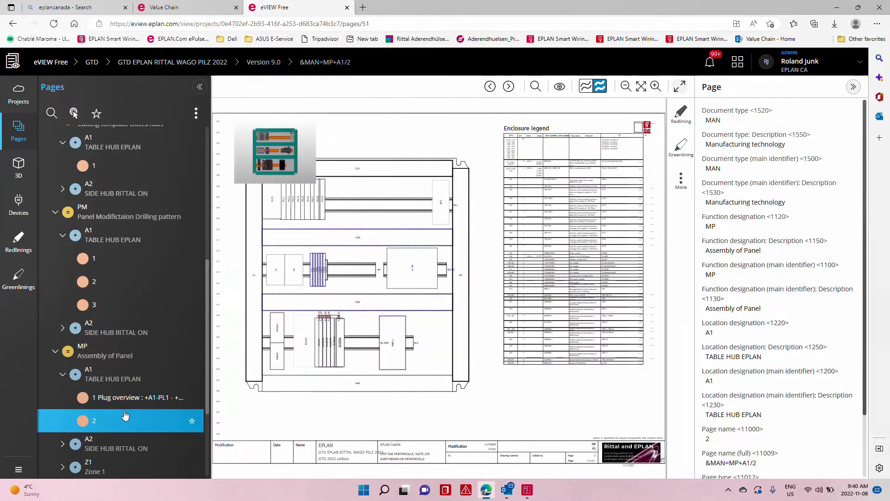
Open door assembly page 1 under DR Assembly Door > A1.
{"action": "scroll", "coordinate": [124, 415], "scroll_direction": "down", "scroll_amount": 2}
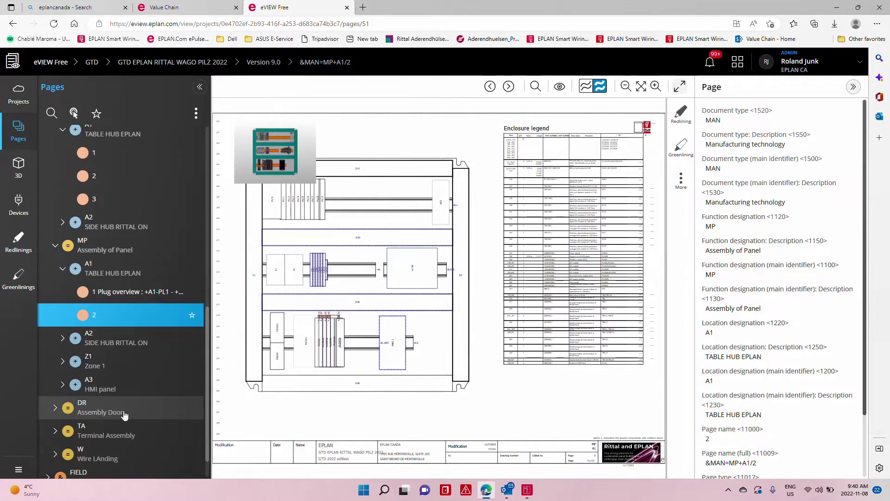
{"action": "left_click", "coordinate": [124, 415]}
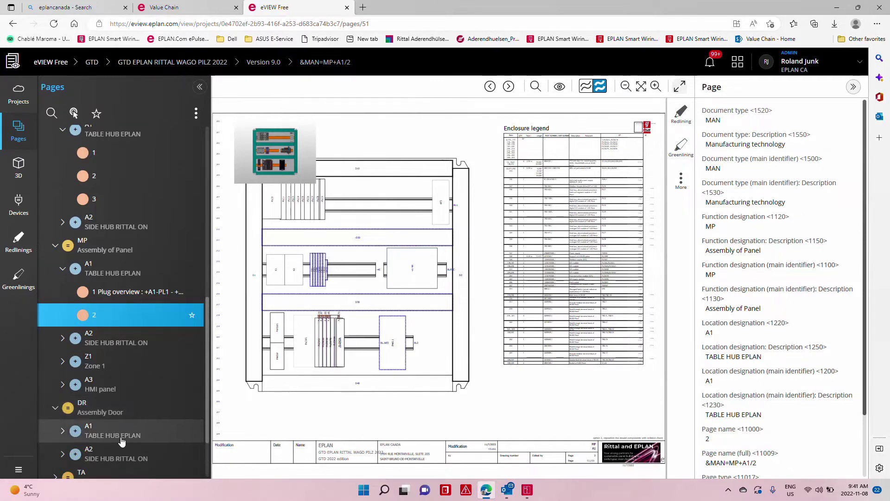
{"action": "left_click", "coordinate": [118, 433]}
{"action": "scroll", "coordinate": [118, 436], "scroll_direction": "down", "scroll_amount": 2}
{"action": "left_click", "coordinate": [111, 354]}
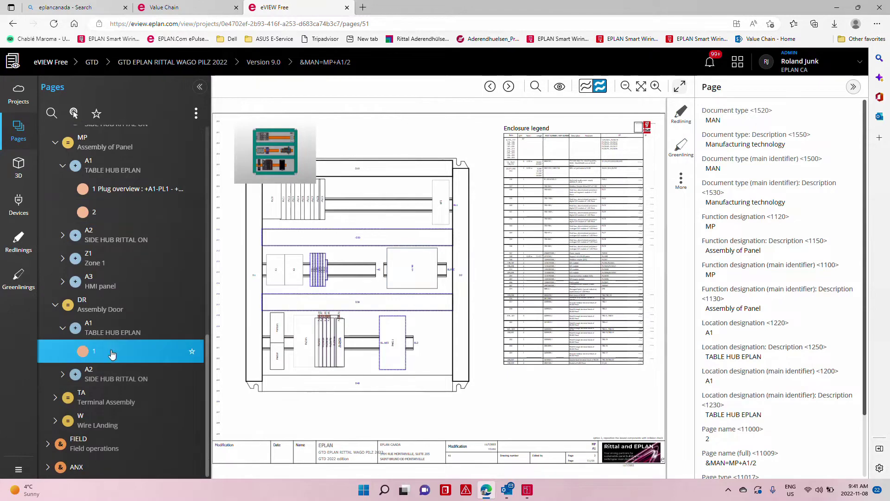
Open the TA Terminal-strip overview and Terminal diagram + pages, then expand W Wire LAnding > A1.
{"action": "left_click", "coordinate": [123, 401]}
{"action": "left_click", "coordinate": [125, 431]}
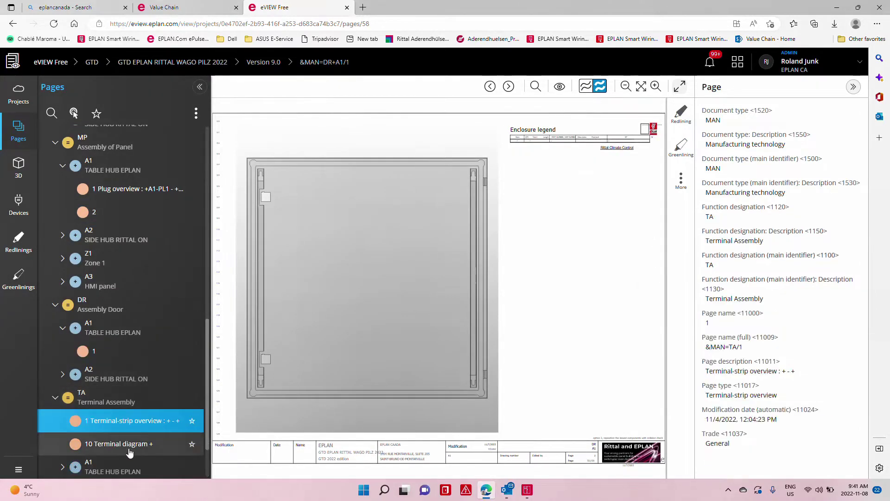
{"action": "left_click", "coordinate": [129, 449]}
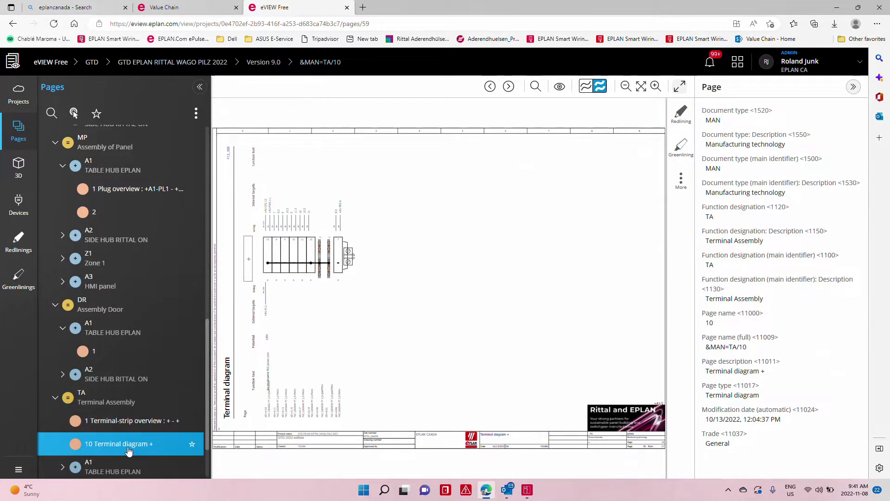
{"action": "scroll", "coordinate": [114, 445], "scroll_direction": "down", "scroll_amount": 2}
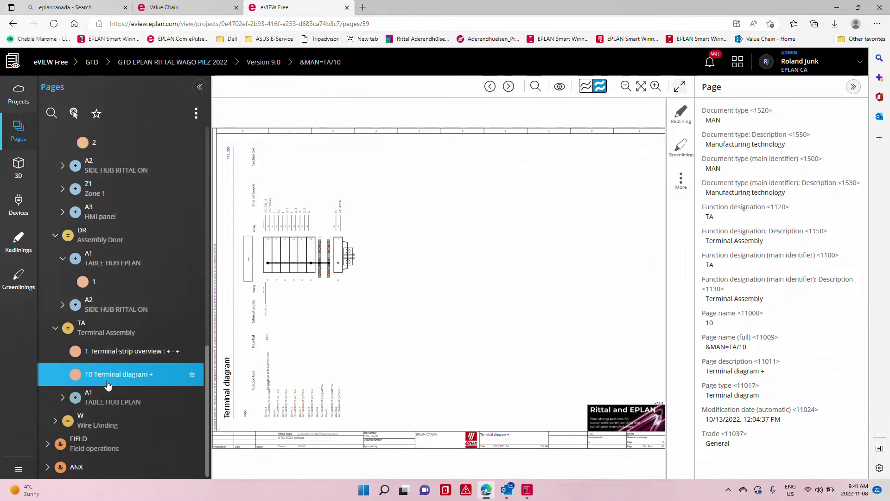
{"action": "left_click", "coordinate": [100, 422]}
{"action": "left_click", "coordinate": [104, 444]}
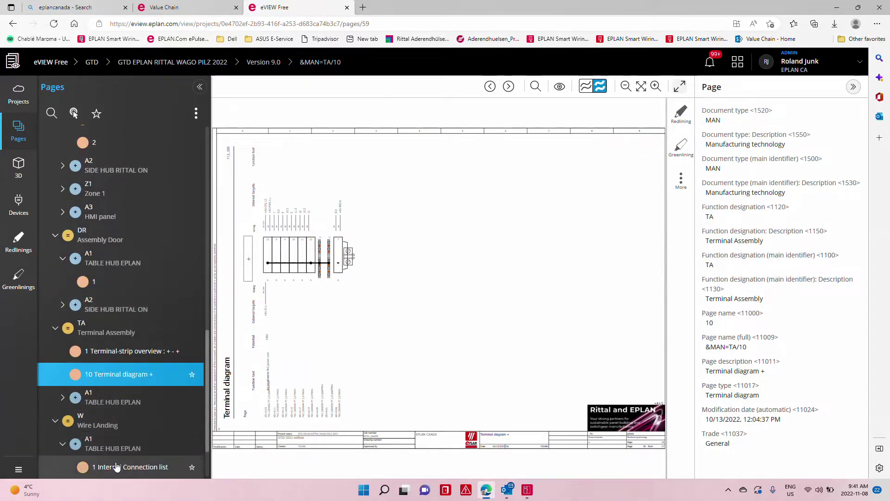
View the W Internal Connection list, then display schematic page 17 Power Supply under A1.
{"action": "left_click", "coordinate": [116, 467]}
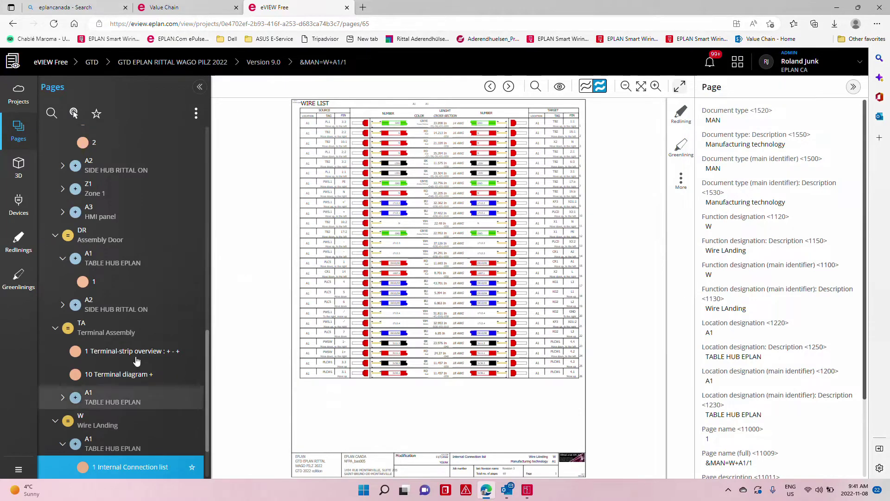
{"action": "scroll", "coordinate": [117, 417], "scroll_direction": "up", "scroll_amount": 10}
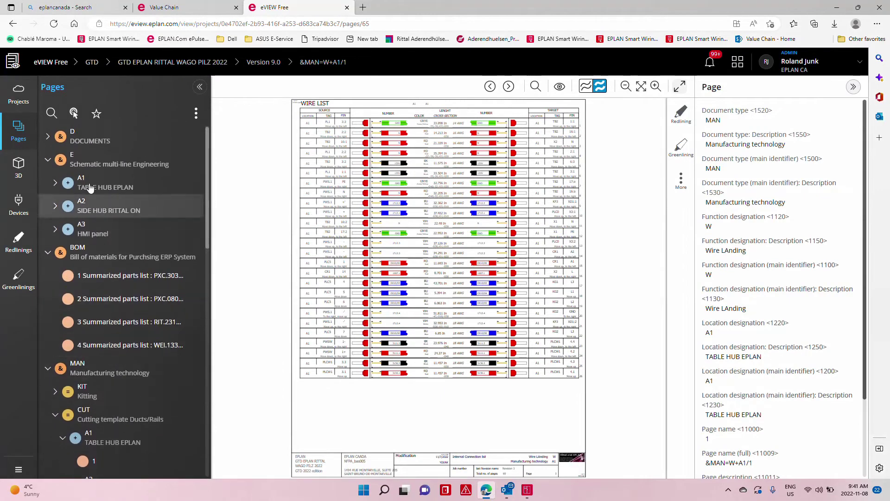
{"action": "left_click", "coordinate": [107, 188]}
{"action": "left_click", "coordinate": [125, 207]}
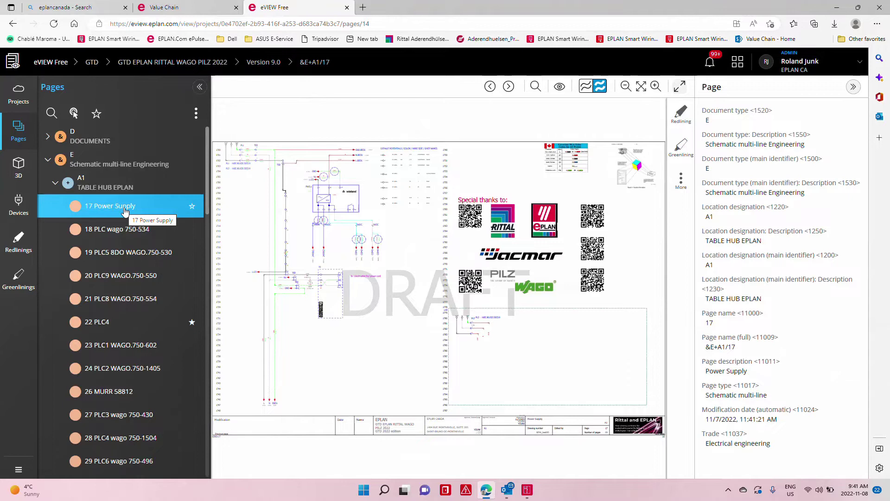
Draw a rectangle redline across the Power Supply schematic with the description 'draft mode'.
{"action": "left_click", "coordinate": [681, 113]}
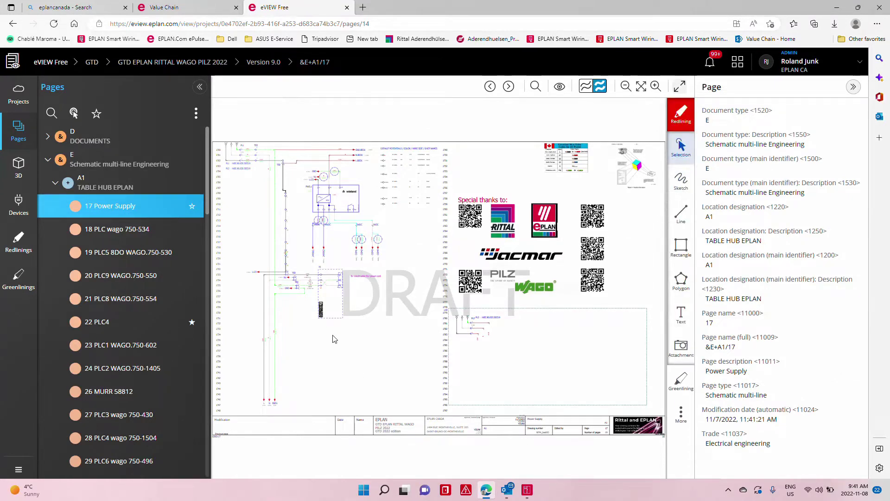
{"action": "left_click", "coordinate": [681, 246]}
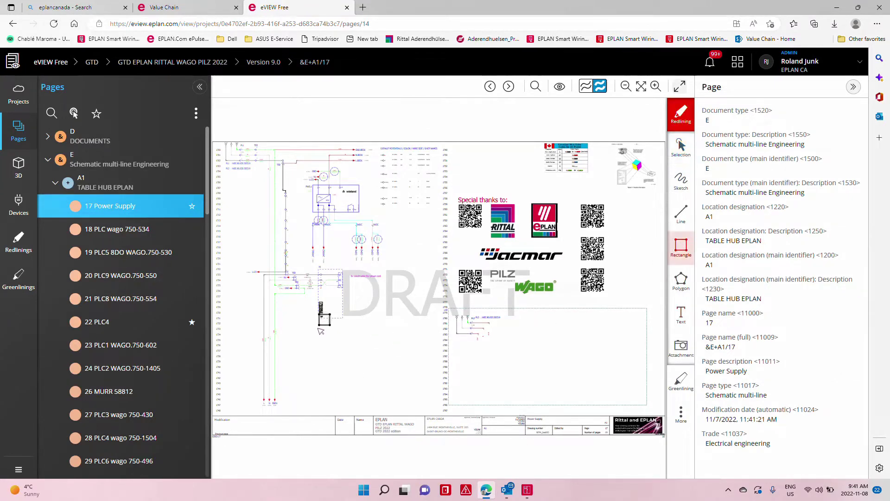
{"action": "left_click_drag", "start_coordinate": [320, 330], "coordinate": [527, 330]}
{"action": "left_click", "coordinate": [852, 122]}
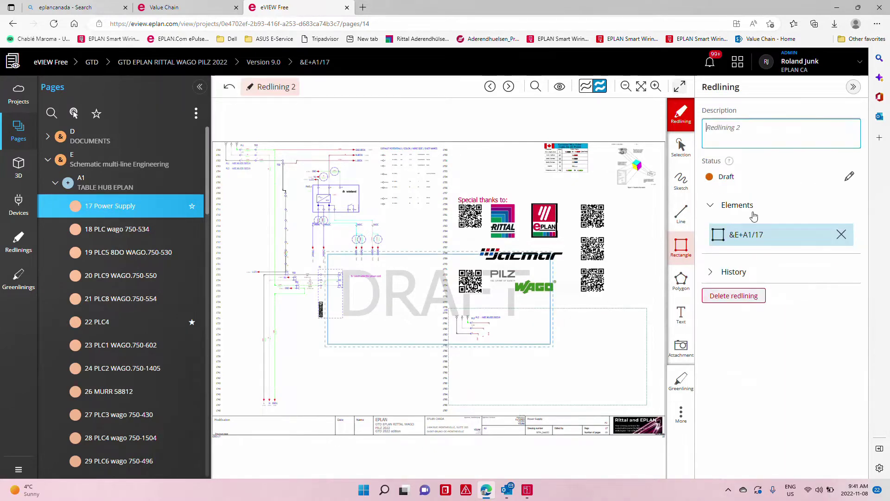
{"action": "type", "text": "dr"}
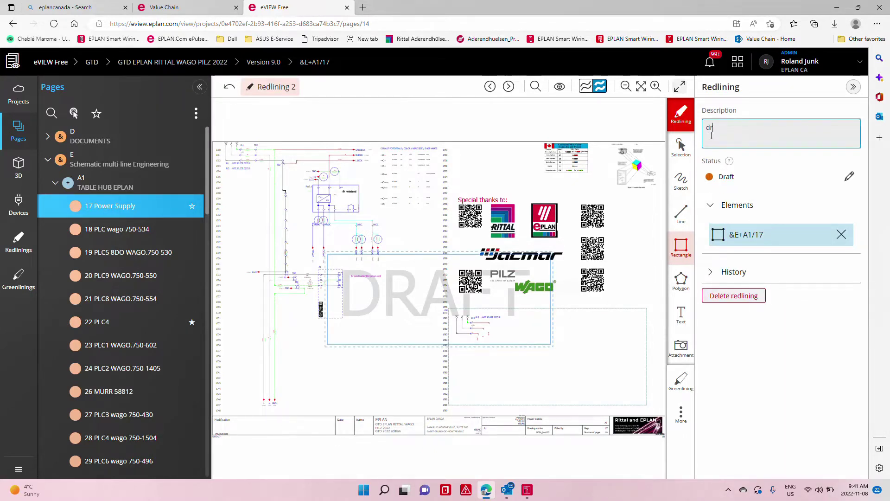
{"action": "type", "text": "aft mode"}
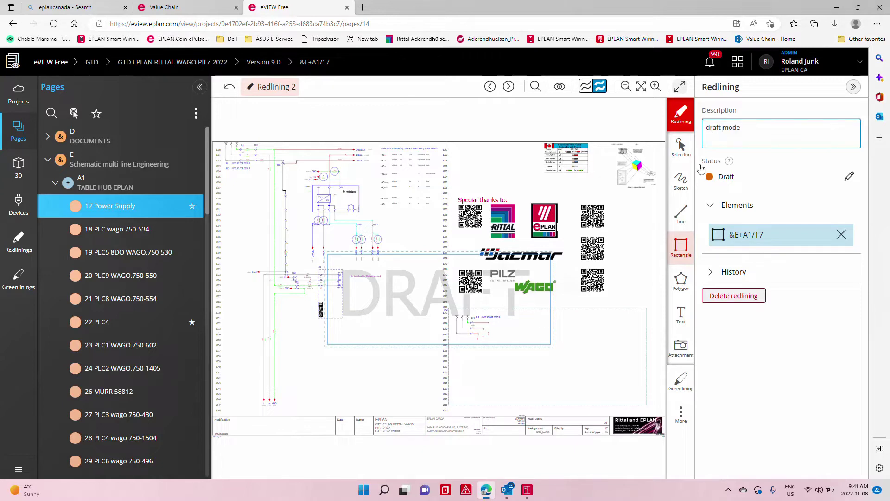
{"action": "left_click", "coordinate": [850, 176]}
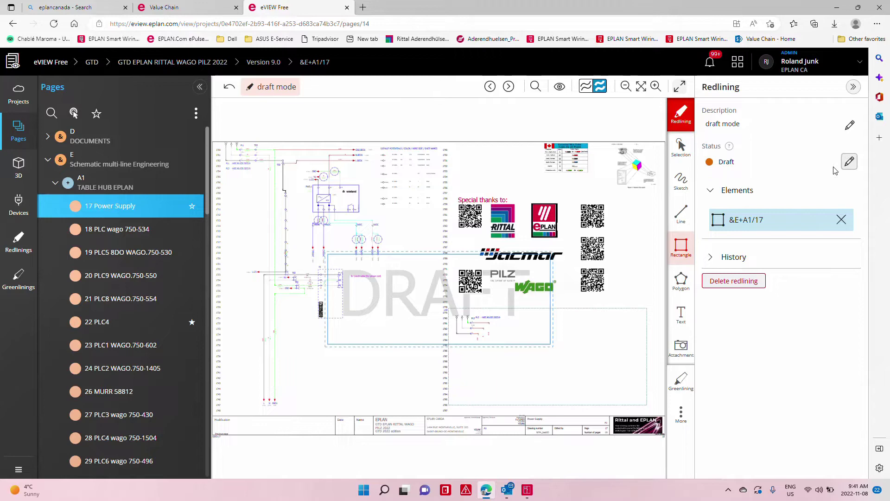
{"action": "left_click", "coordinate": [850, 162]}
Set the redline to Review with comment 'please tell me what was done on this page... Complete the page!', then view page 18.
{"action": "left_click", "coordinate": [388, 120]}
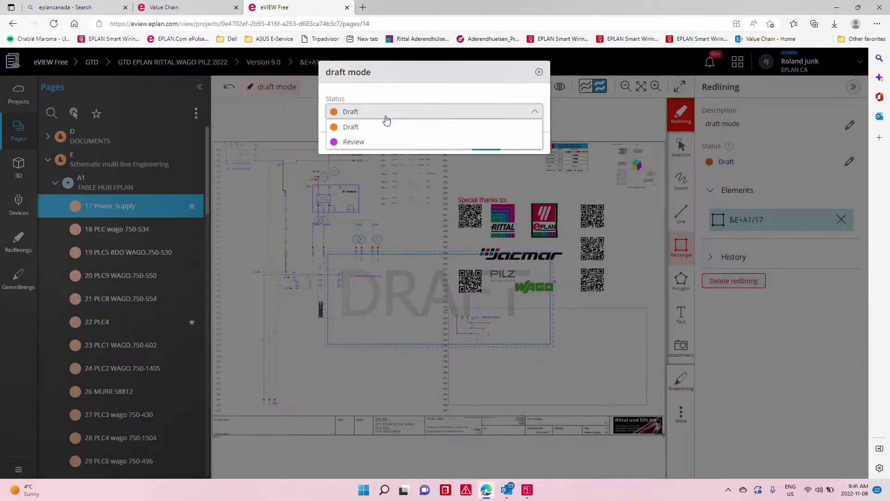
{"action": "left_click", "coordinate": [377, 143]}
{"action": "left_click", "coordinate": [375, 153]}
{"action": "type", "text": "pl"}
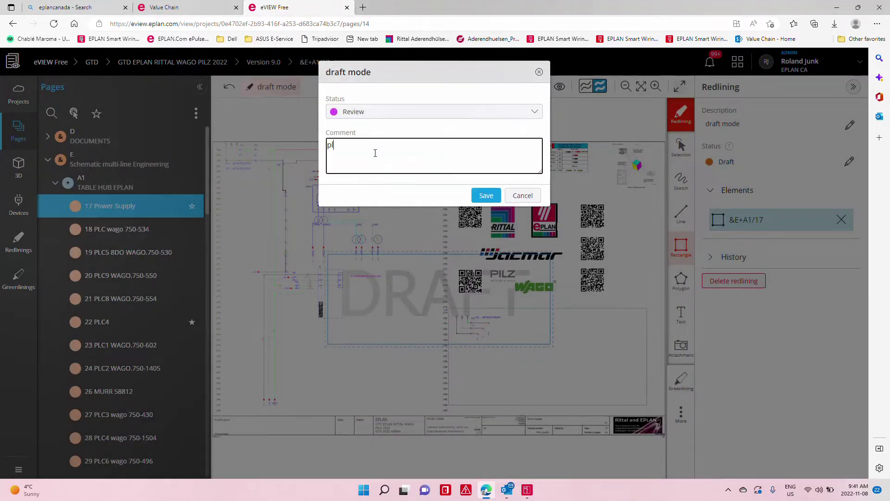
{"action": "type", "text": "ease tell me what was done on this page.."}
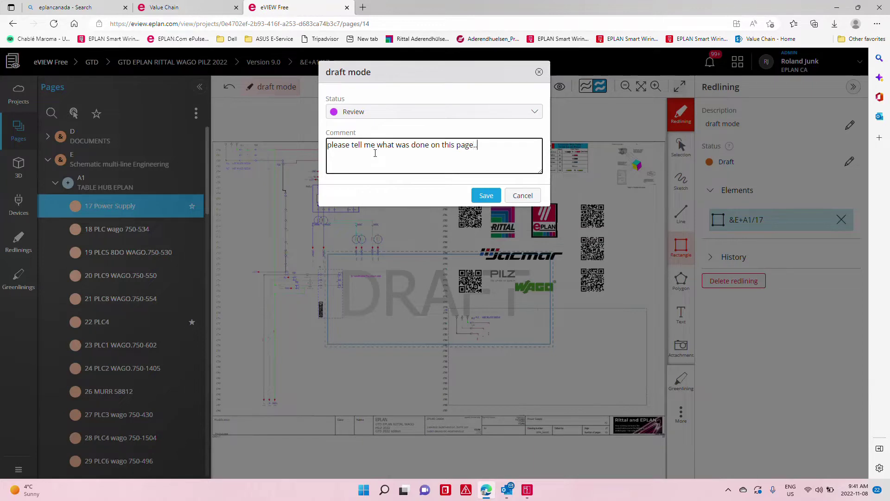
{"action": "type", "text": ". Complete the page!"}
{"action": "left_click", "coordinate": [486, 195]}
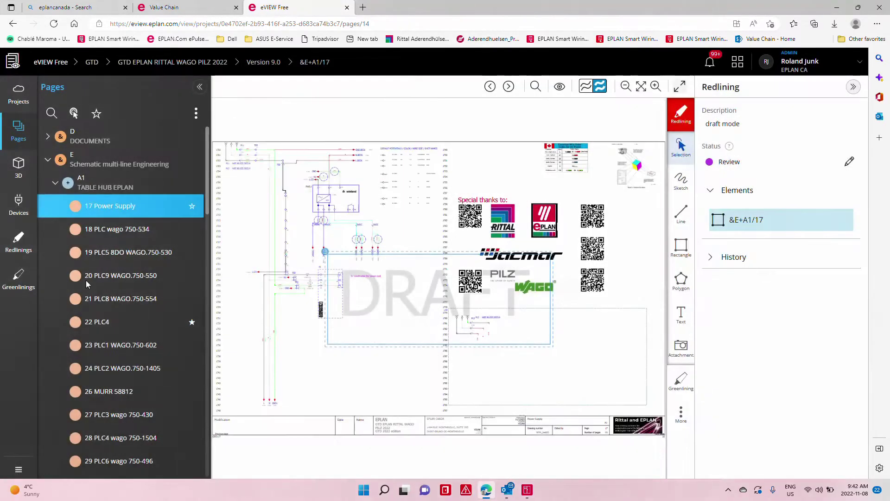
{"action": "left_click", "coordinate": [116, 230]}
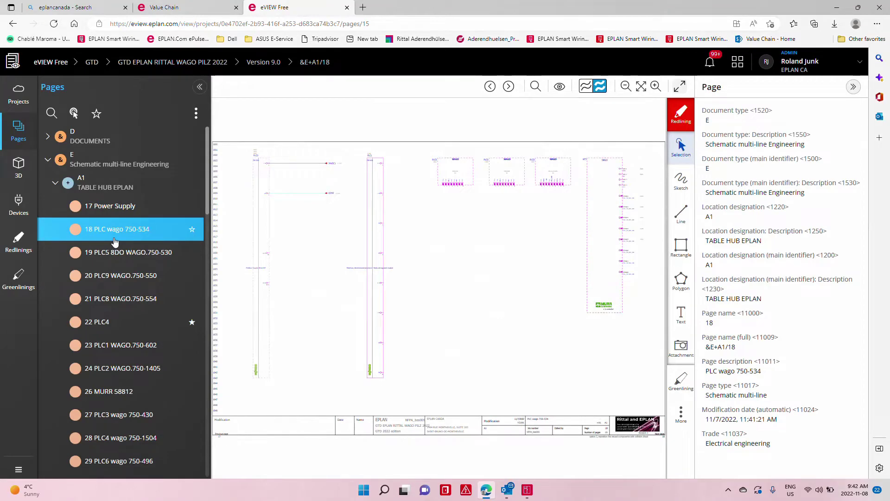
In EPLAN's eVIEW Free panel, open the GTD project's 'draft mode' redlining on page &E+A1/17.
{"action": "key", "text": "alt+Tab"}
{"action": "key", "text": "Tab"}
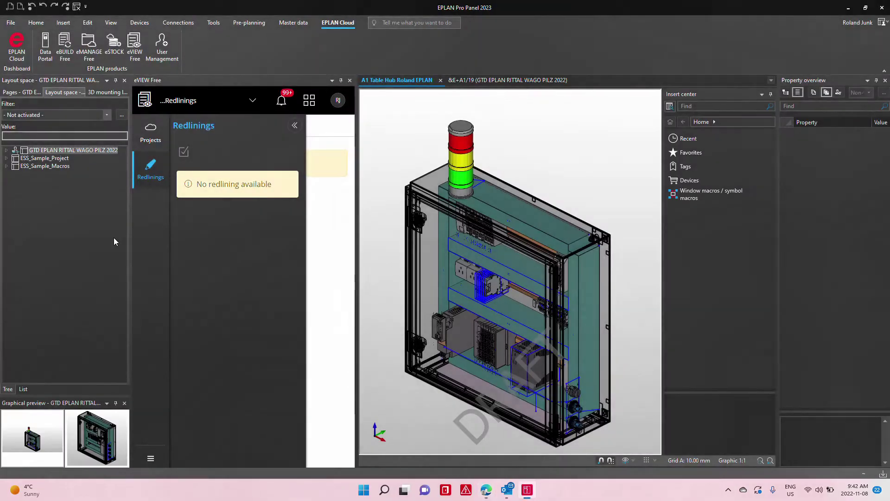
{"action": "left_click", "coordinate": [150, 133]}
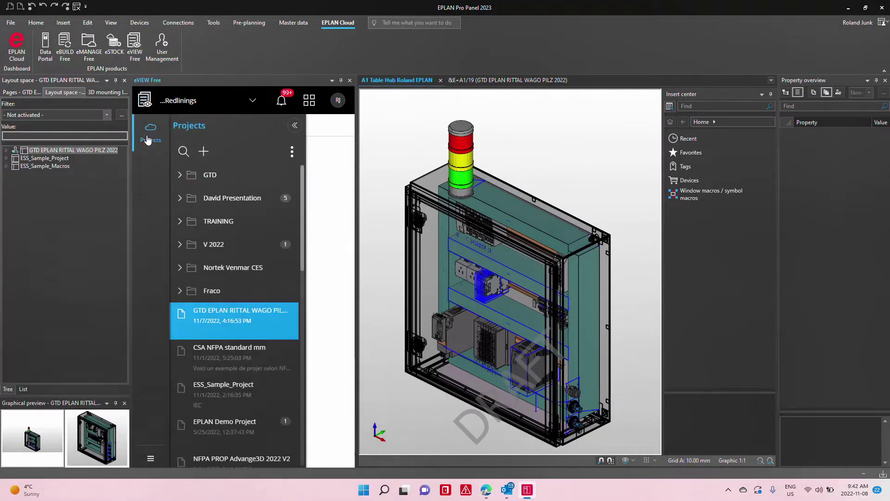
{"action": "left_click", "coordinate": [223, 180]}
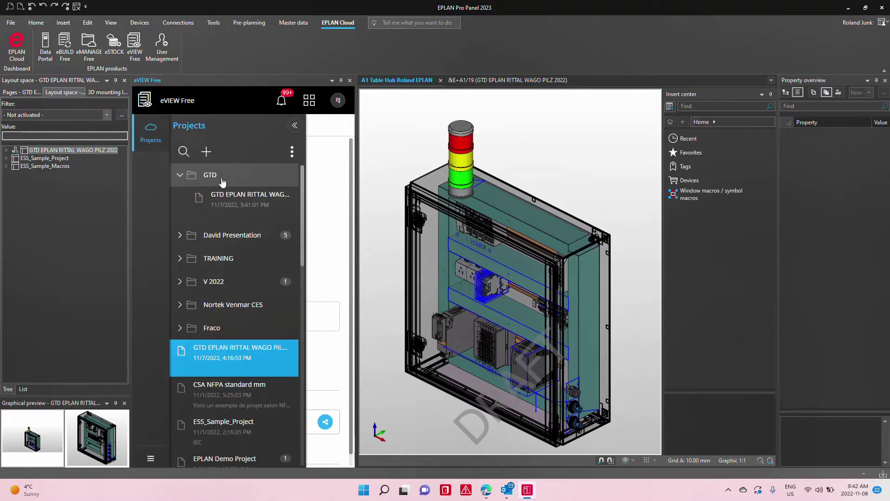
{"action": "left_click", "coordinate": [234, 203]}
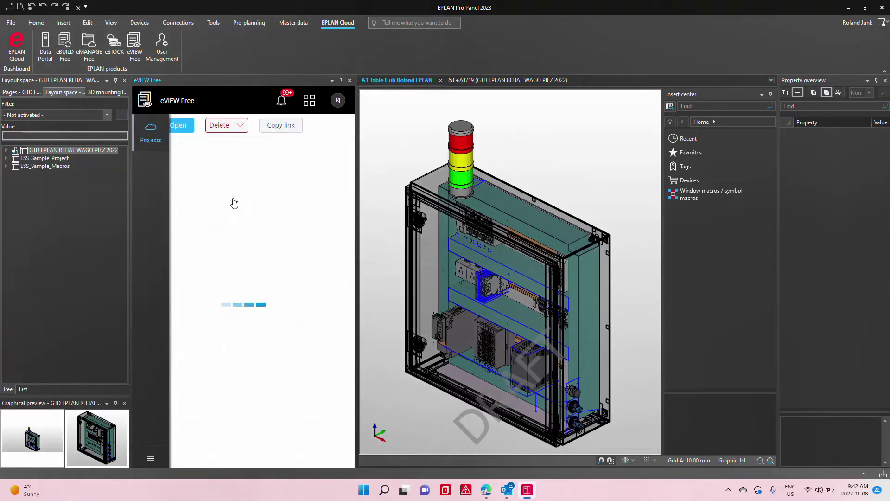
{"action": "left_click", "coordinate": [181, 129]}
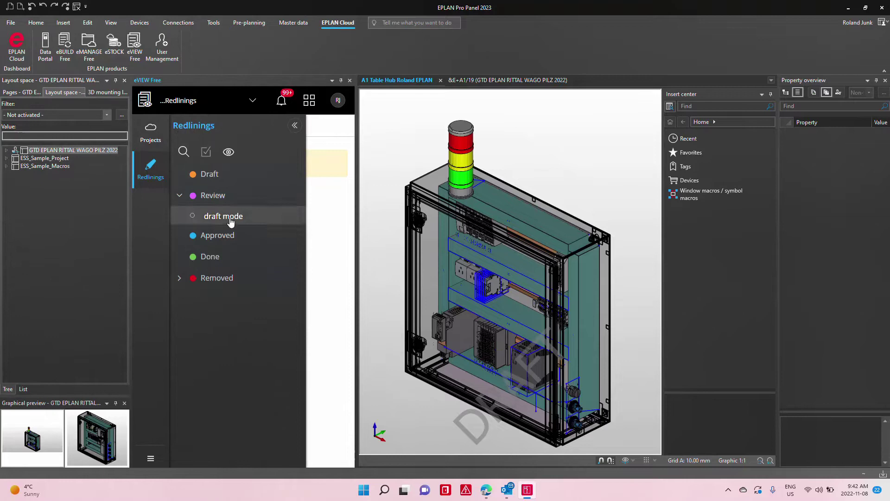
{"action": "left_click", "coordinate": [232, 218]}
{"action": "left_click", "coordinate": [238, 218]}
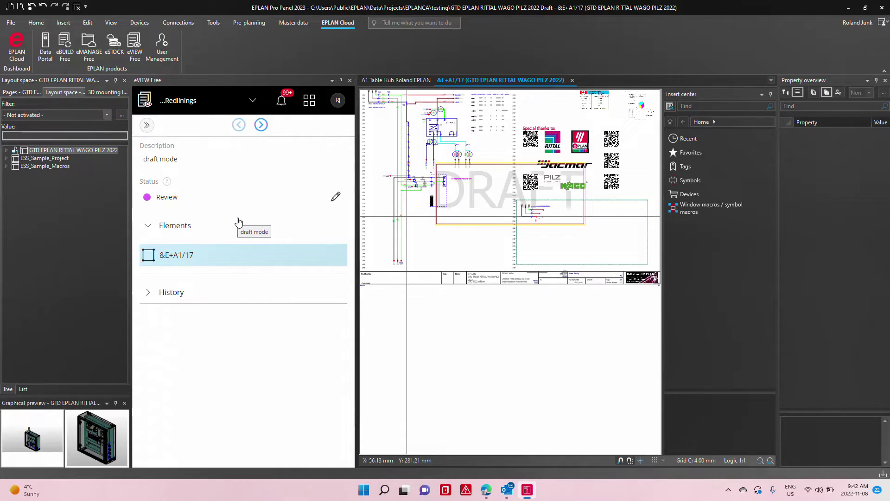
Complete the GTD EPLAN RITTAL WAGO PILZ 2022 project's changed pages with description 'specify what was done on this page'.
{"action": "left_click", "coordinate": [93, 150]}
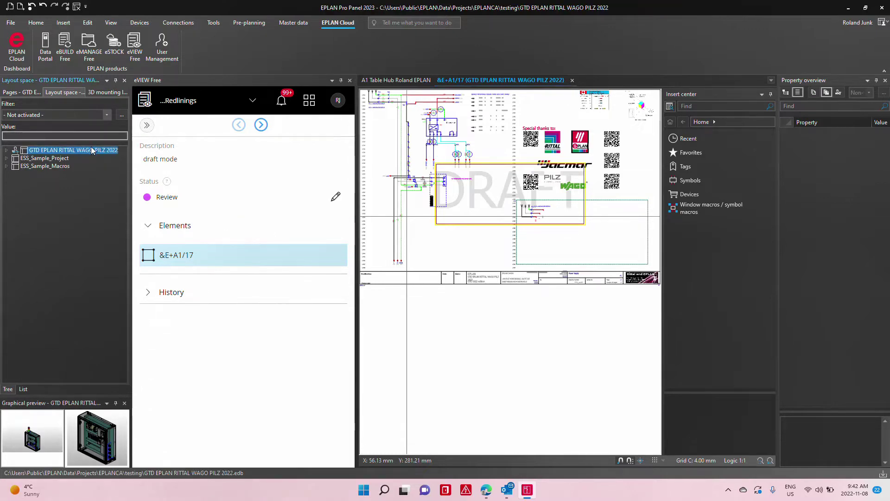
{"action": "left_click", "coordinate": [15, 20]}
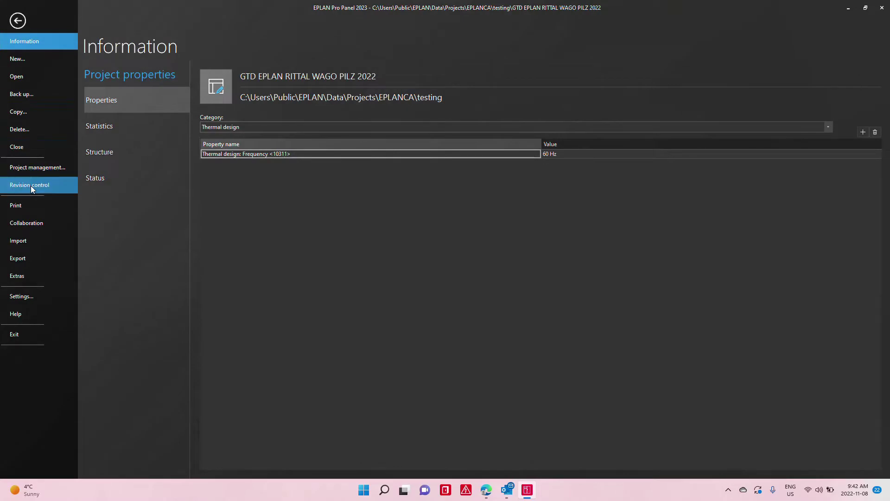
{"action": "left_click", "coordinate": [31, 186]}
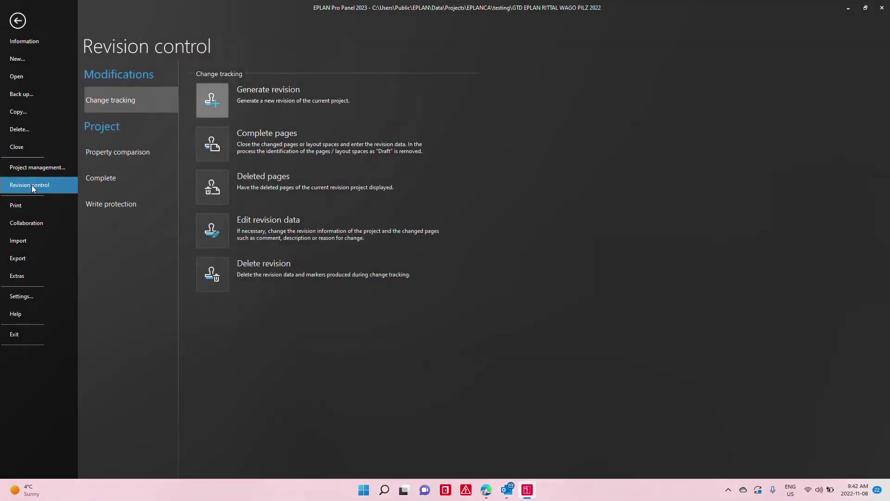
{"action": "left_click", "coordinate": [213, 144]}
{"action": "left_click", "coordinate": [444, 182]}
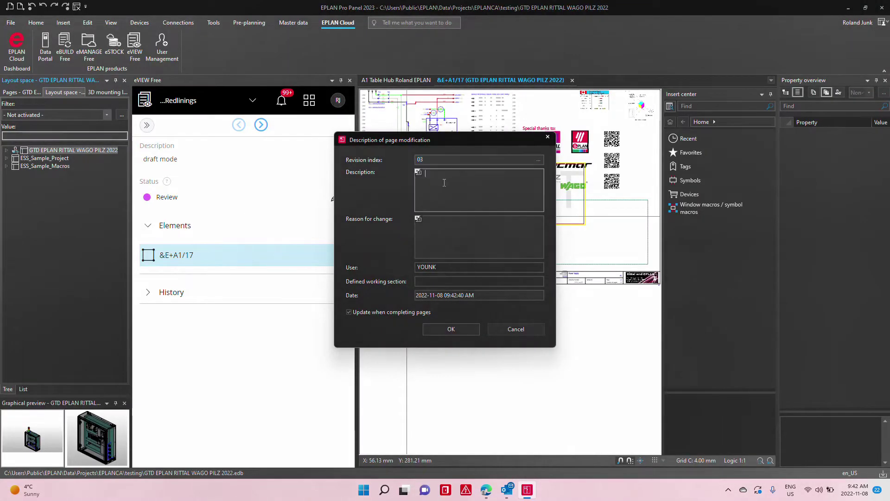
{"action": "type", "text": "specify what was done on this page"}
{"action": "left_click", "coordinate": [456, 330]}
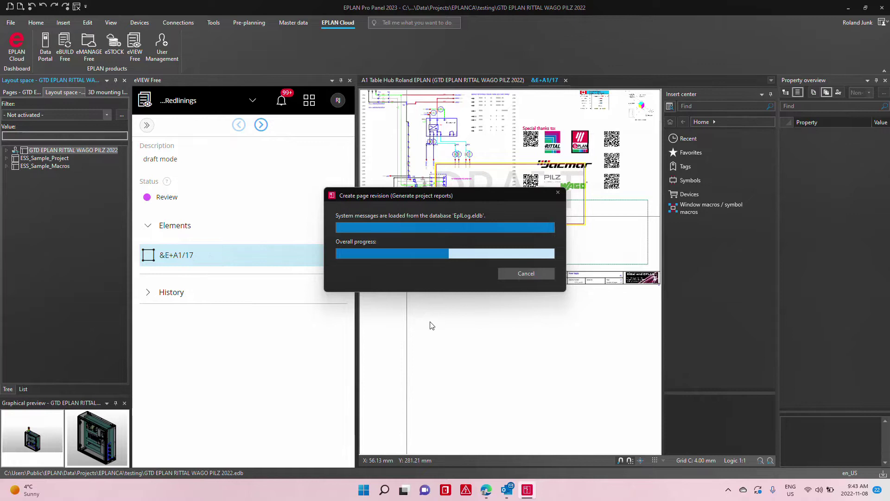
{"action": "scroll", "coordinate": [430, 324], "scroll_direction": "up", "scroll_amount": 6}
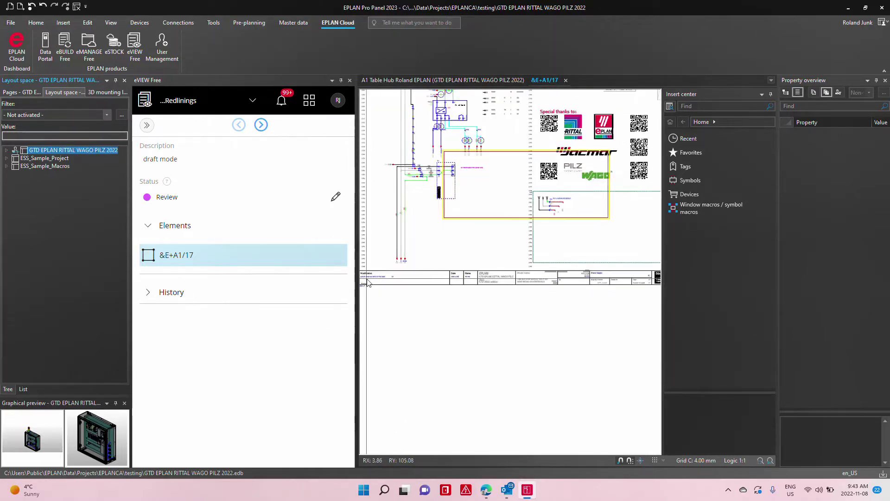
Inspect the revision 03 modification note in the page title block.
{"action": "middle_click_drag", "start_coordinate": [459, 318], "coordinate": [482, 330]}
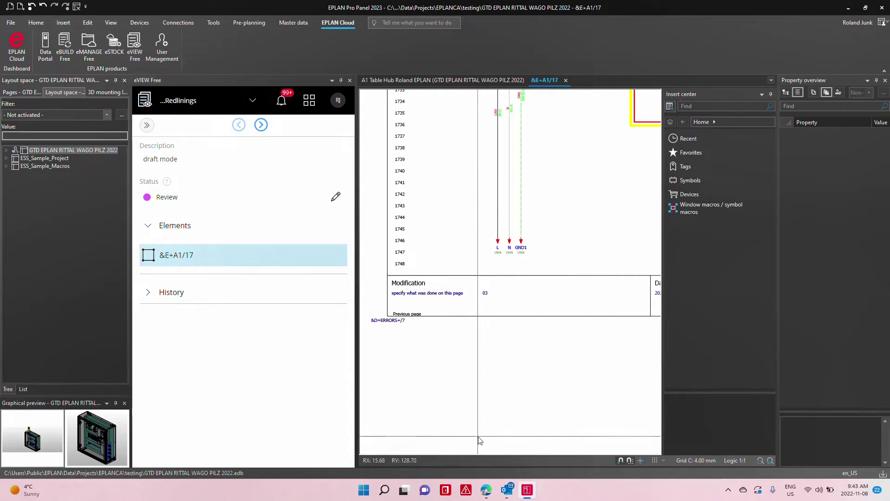
{"action": "scroll", "coordinate": [582, 325], "scroll_direction": "down", "scroll_amount": 3}
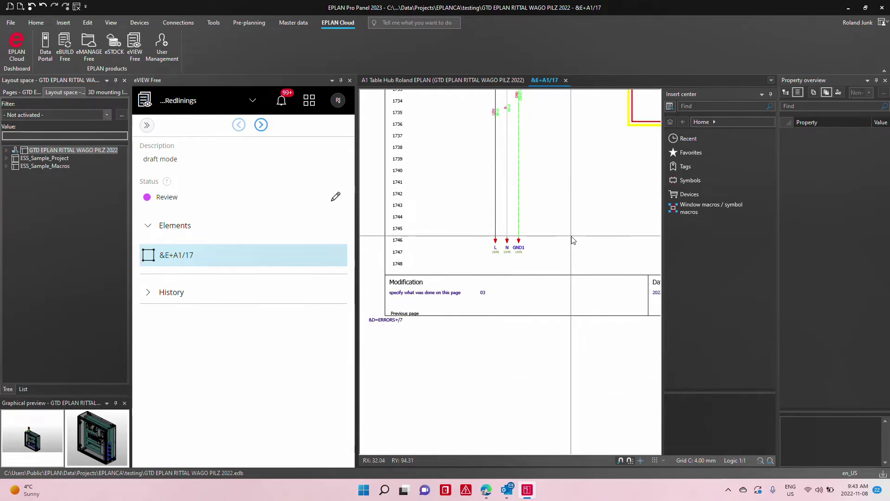
{"action": "scroll", "coordinate": [572, 241], "scroll_direction": "down", "scroll_amount": 2}
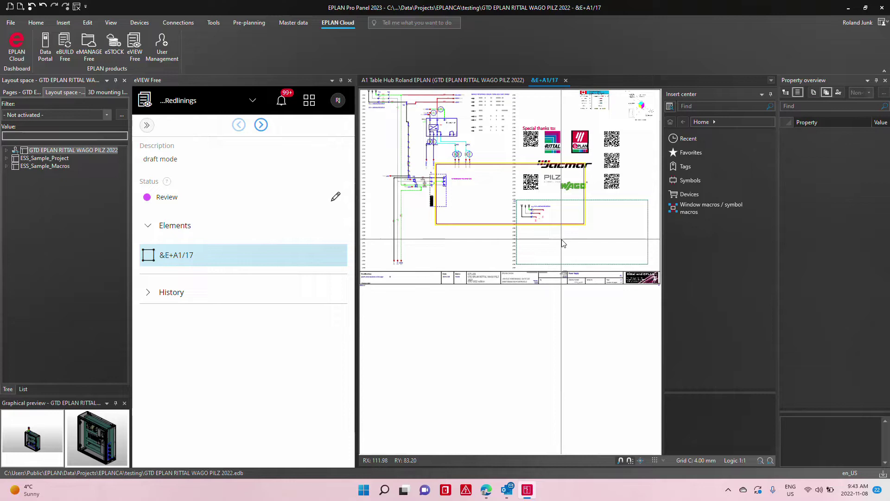
Open the A1 Table Hub layout space showing the 3D cabinet.
{"action": "left_click", "coordinate": [71, 153]}
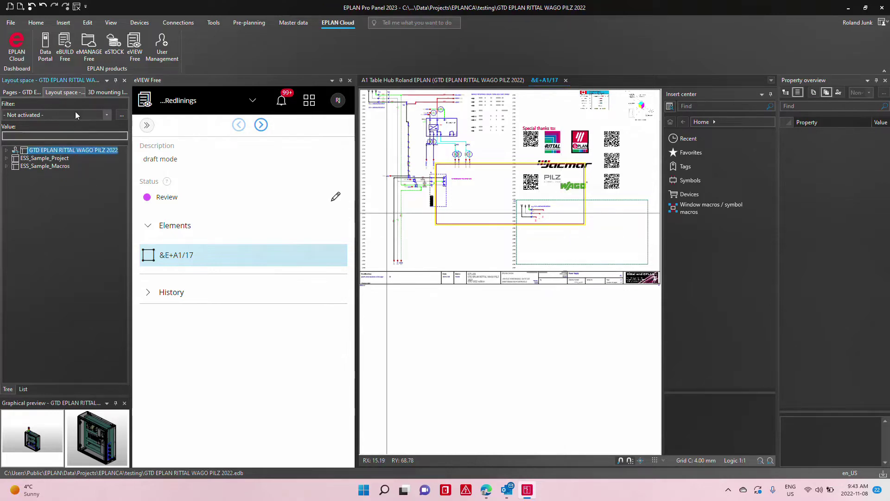
{"action": "left_click", "coordinate": [32, 429]}
{"action": "double_click", "coordinate": [32, 429]}
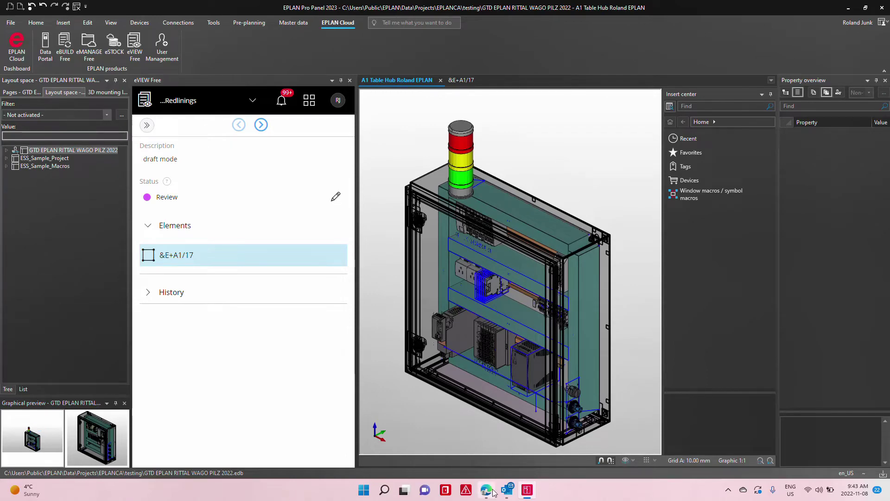
{"action": "mouse_move", "coordinate": [515, 491]}
{"action": "left_click", "coordinate": [458, 443]}
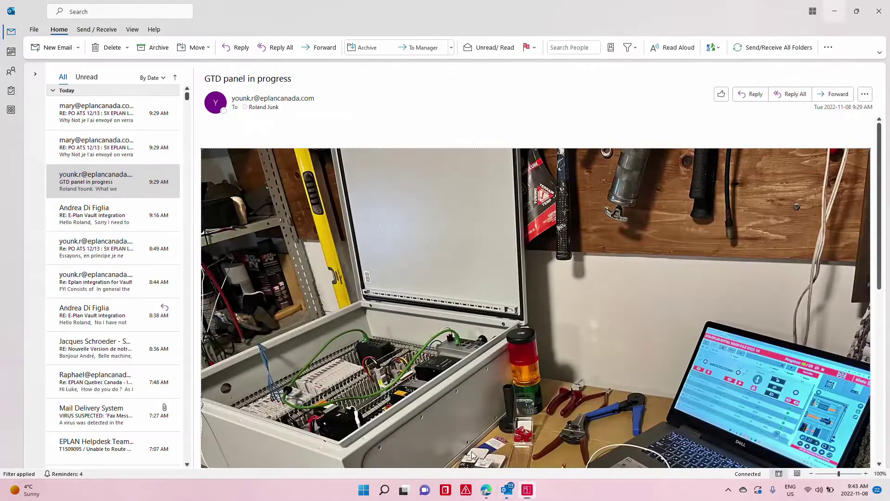
{"action": "left_click", "coordinate": [450, 445]}
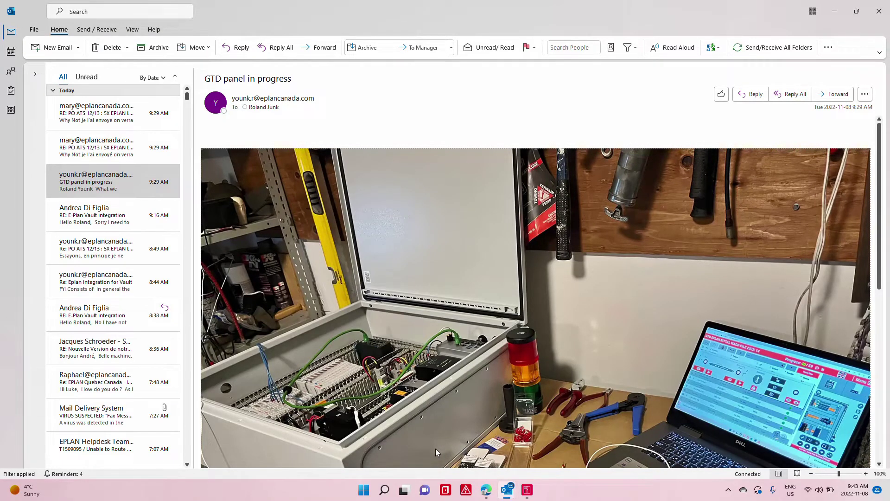
Switch to Rittal ePOCKET and open RAC Canada's AX1060000, GTD 2022 V3 location.
{"action": "mouse_move", "coordinate": [508, 495]}
{"action": "left_click", "coordinate": [486, 490]}
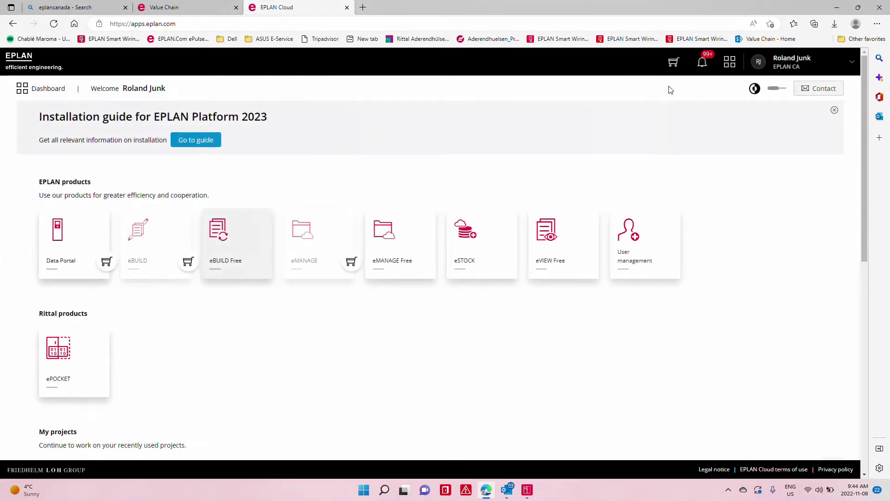
{"action": "left_click", "coordinate": [66, 377]}
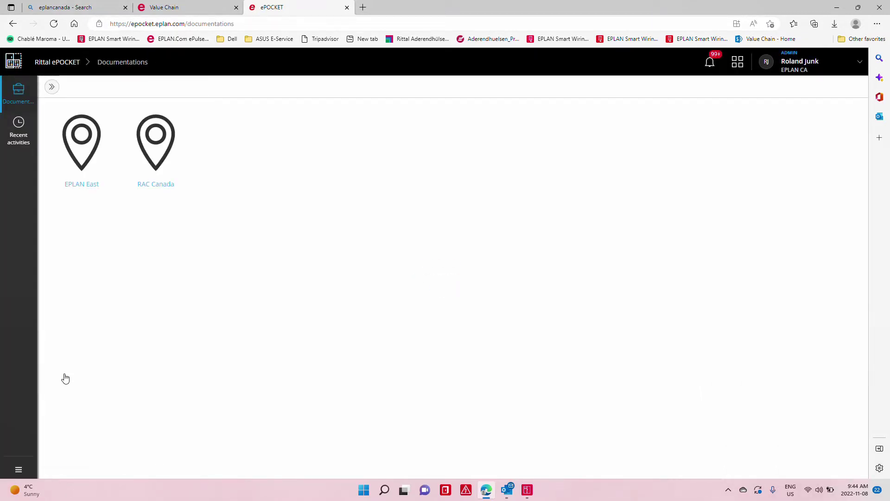
{"action": "left_click", "coordinate": [150, 140]}
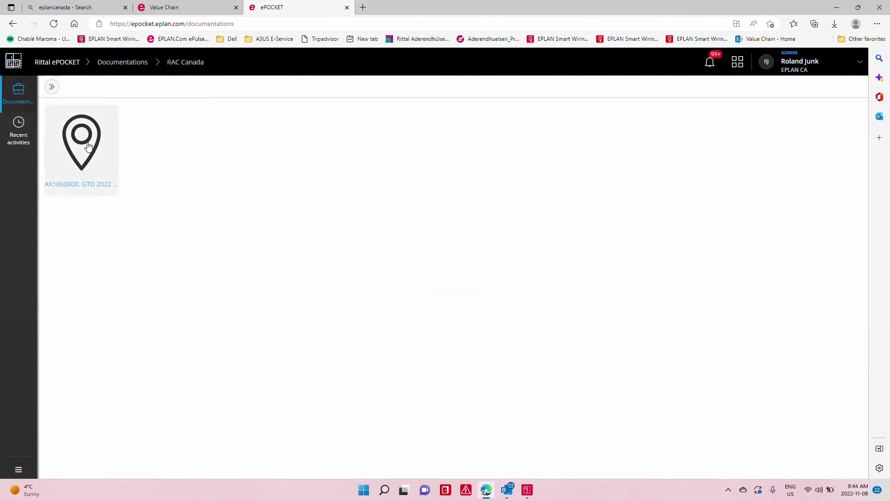
{"action": "left_click", "coordinate": [91, 146]}
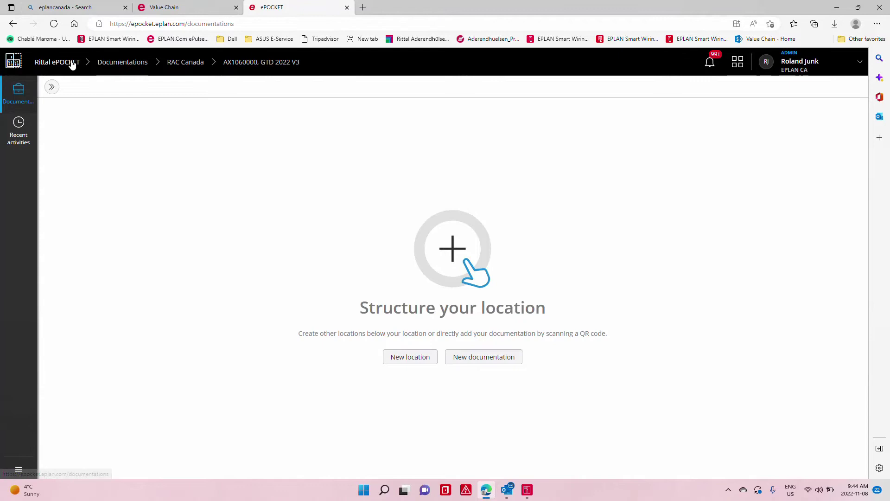
Open the Eview folder of the Eplan Rittal ePocket Canada Basic Training FR documentation under EPLAN East.
{"action": "left_click", "coordinate": [70, 63]}
{"action": "left_click", "coordinate": [90, 147]}
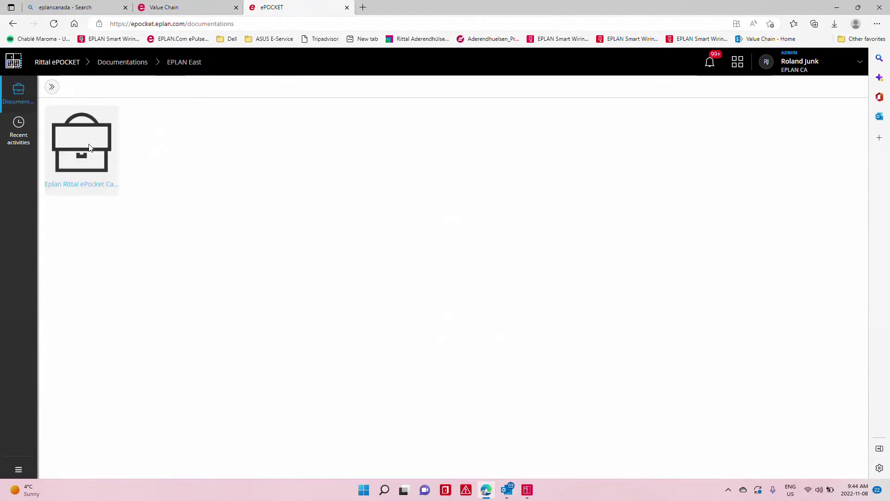
{"action": "left_click", "coordinate": [90, 147]}
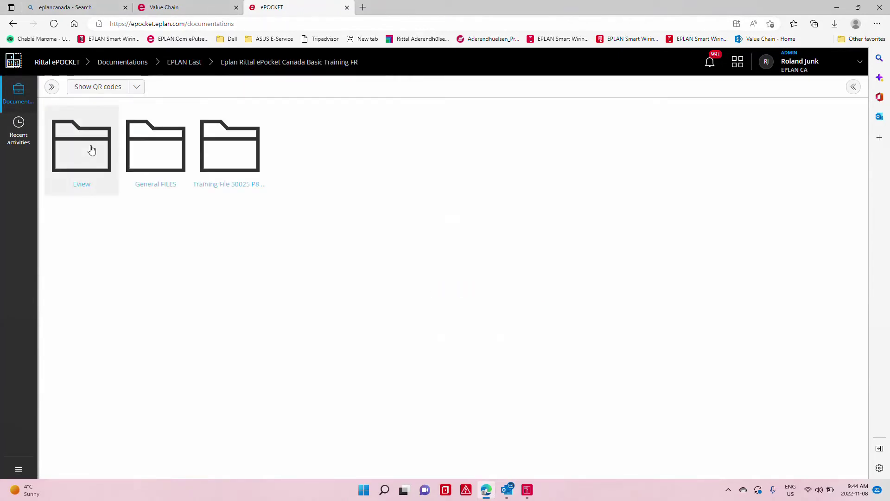
{"action": "left_click", "coordinate": [91, 149]}
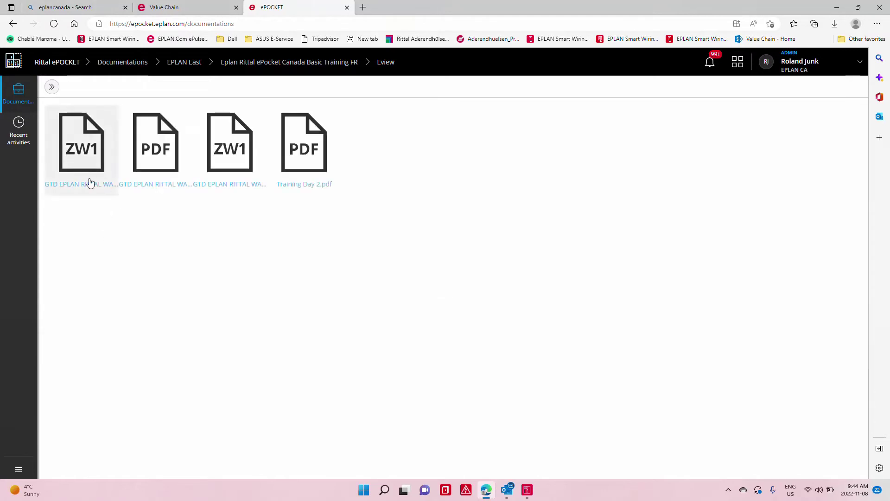
Browse the training documentation's General FILES folder, then return to the documentation through EPLAN East.
{"action": "left_click", "coordinate": [186, 62]}
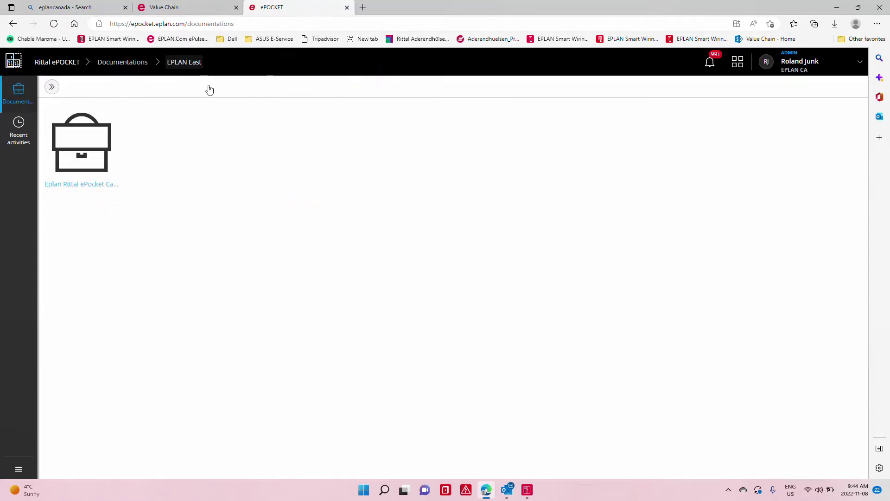
{"action": "left_click", "coordinate": [93, 158]}
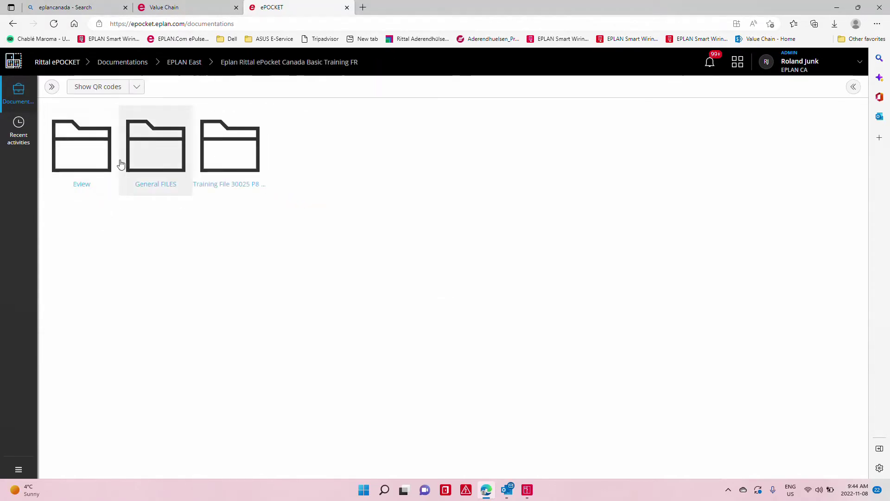
{"action": "left_click", "coordinate": [154, 161]}
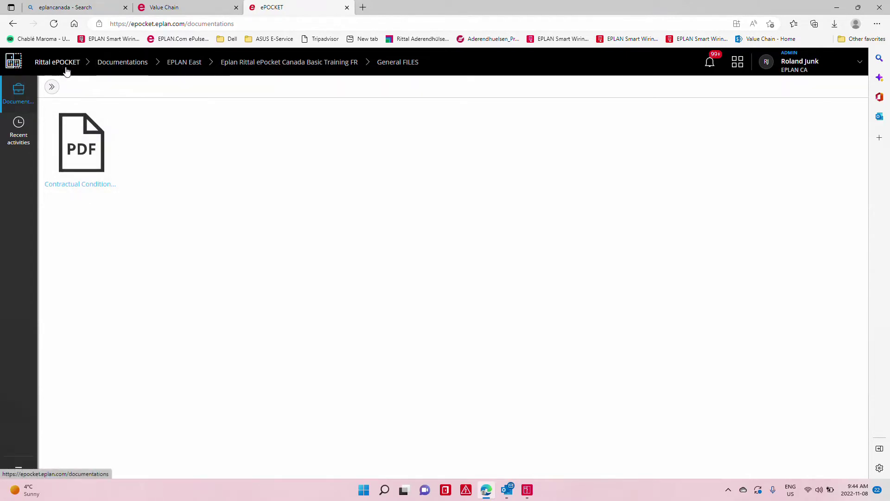
{"action": "left_click", "coordinate": [115, 65]}
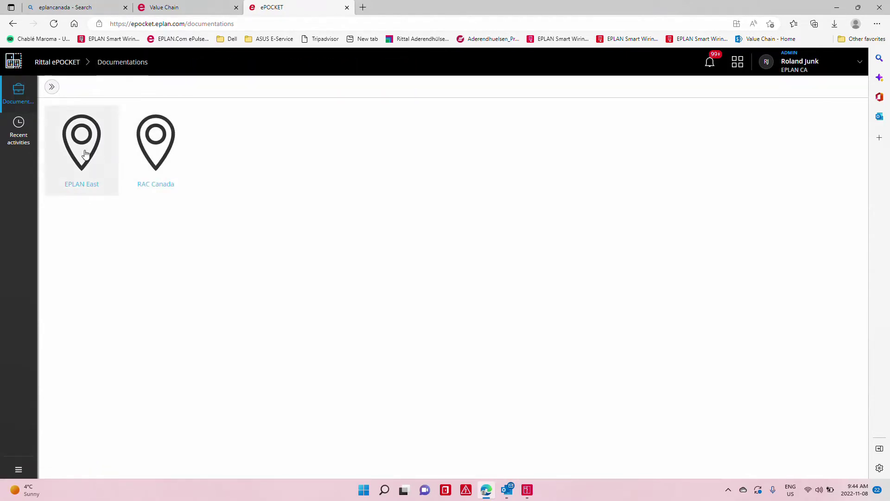
{"action": "left_click", "coordinate": [87, 153]}
{"action": "left_click", "coordinate": [80, 170]}
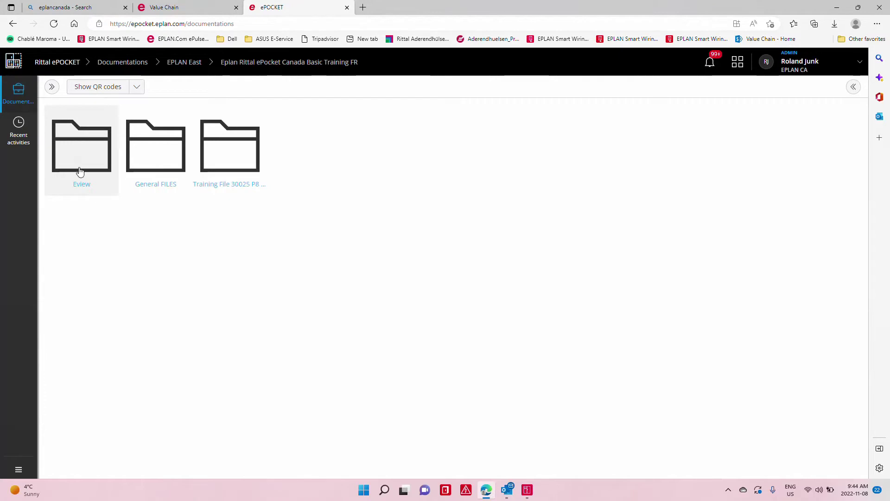
View and close the training documentation's QR codes, then open AX1060000, GTD 2022 V3 under RAC Canada.
{"action": "left_click", "coordinate": [113, 88]}
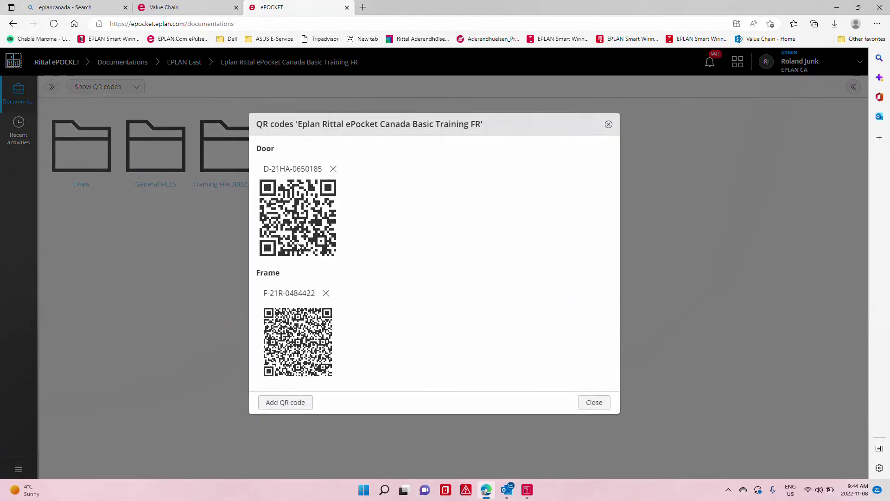
{"action": "left_click", "coordinate": [609, 117]}
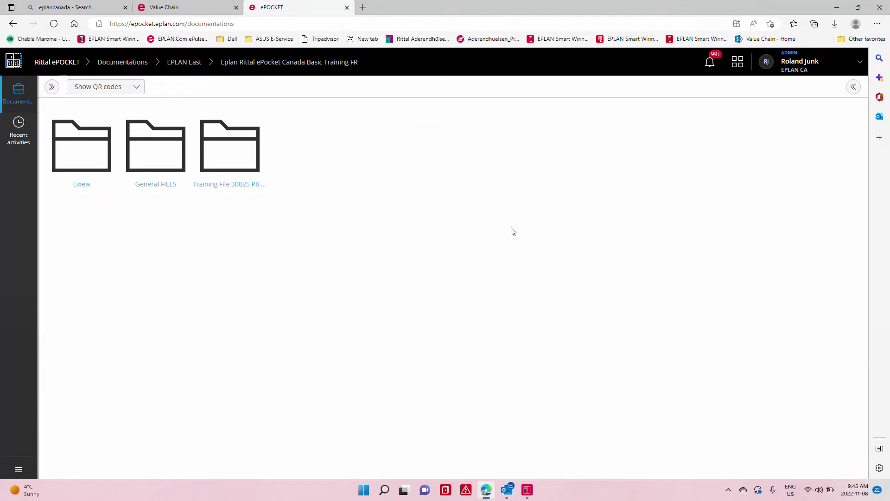
{"action": "left_click", "coordinate": [51, 88]}
{"action": "left_click", "coordinate": [608, 123]}
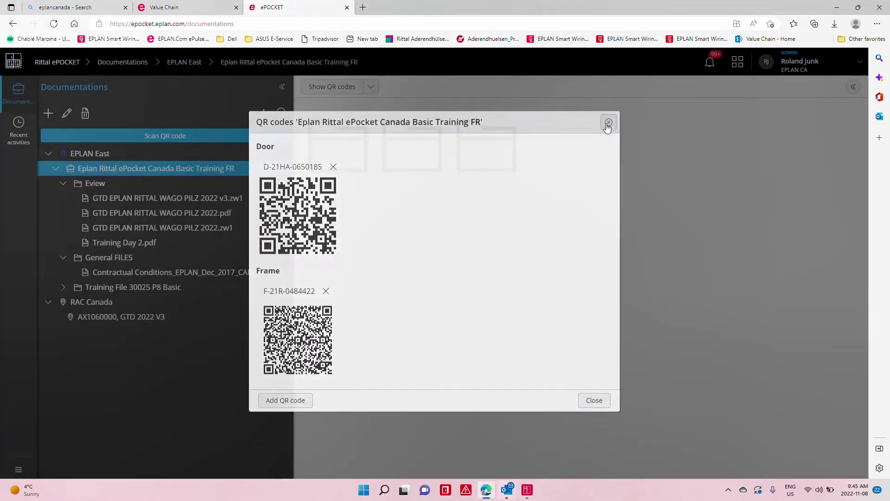
{"action": "left_click", "coordinate": [112, 316]}
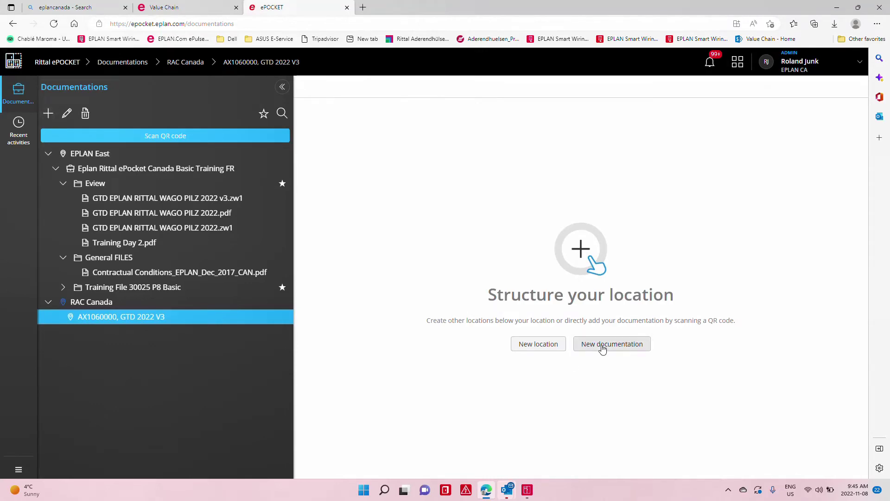
Start new documentation at this location and accept the six-month free-use terms.
{"action": "left_click", "coordinate": [626, 347]}
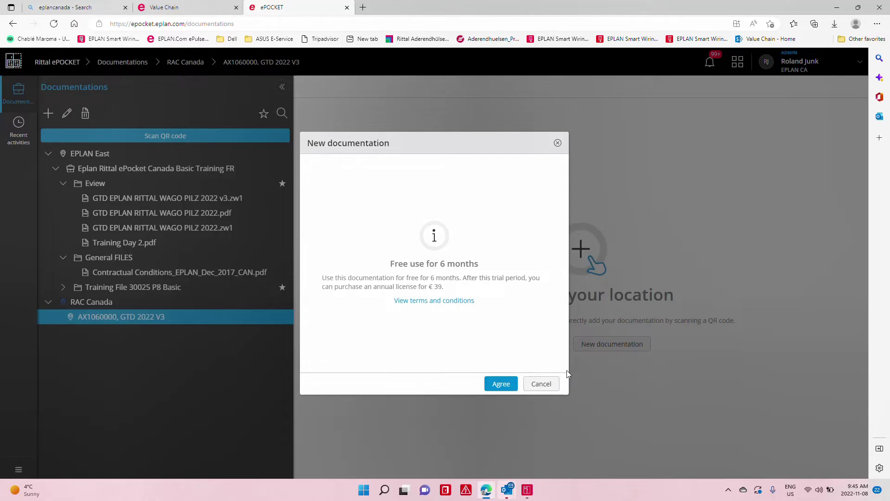
{"action": "left_click", "coordinate": [501, 384]}
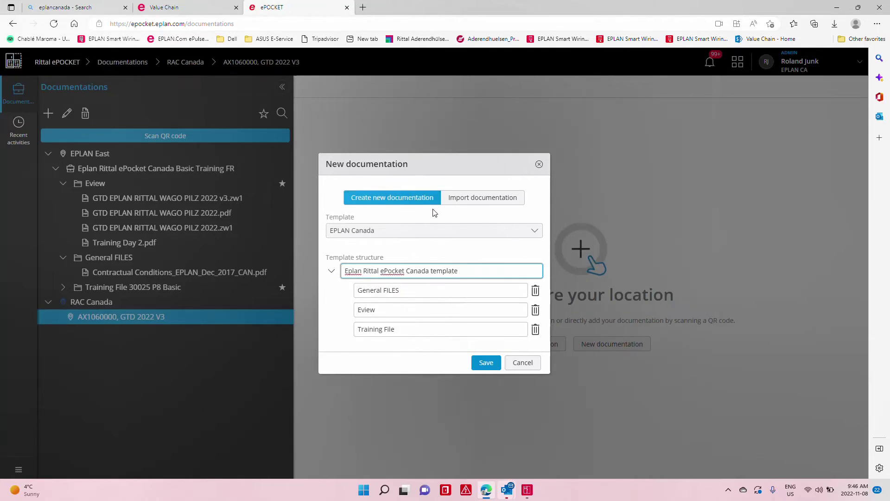
Save the Eplan Rittal ePocket Canada template documentation at AX1060000, GTD 2022 V3 and go to it.
{"action": "left_click", "coordinate": [401, 203]}
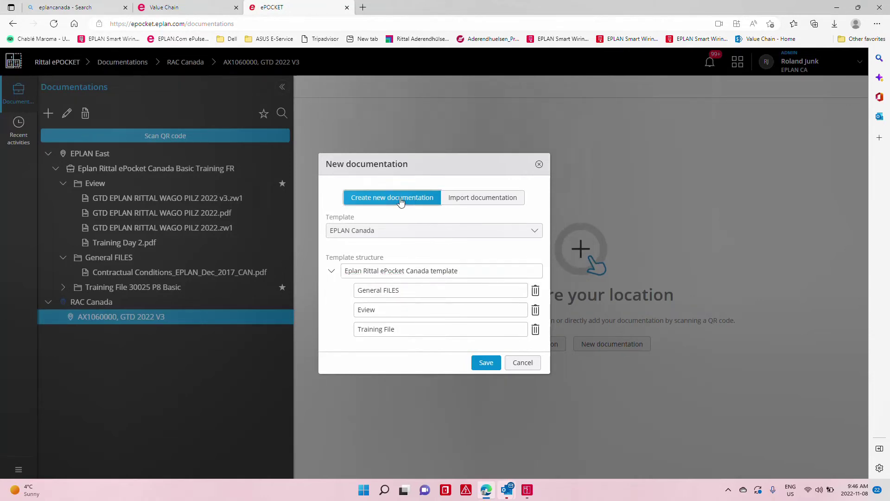
{"action": "left_click", "coordinate": [490, 367]}
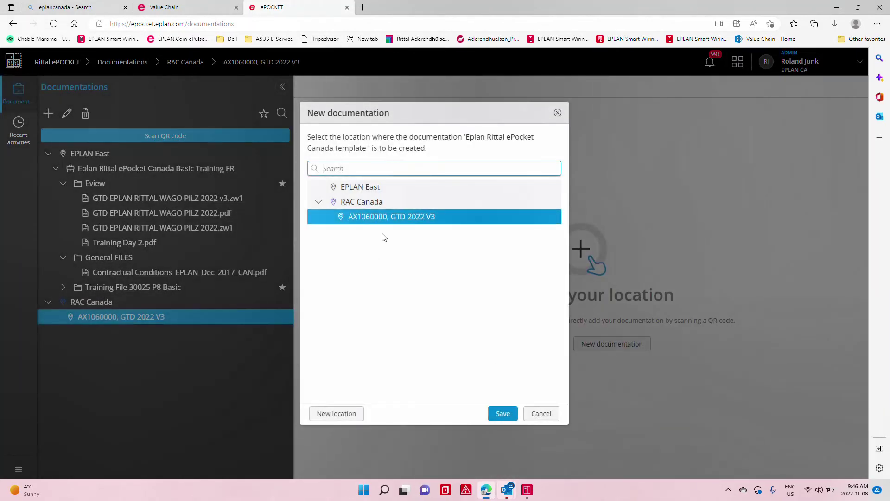
{"action": "left_click", "coordinate": [503, 416]}
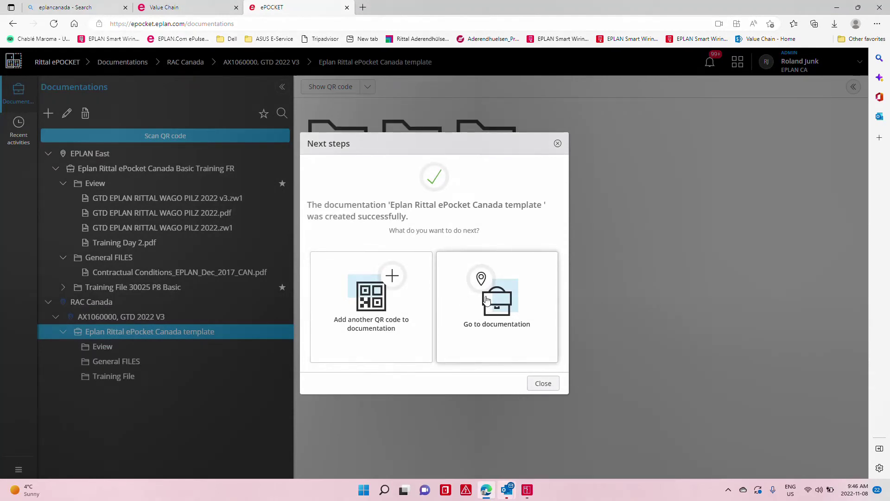
{"action": "left_click", "coordinate": [486, 320]}
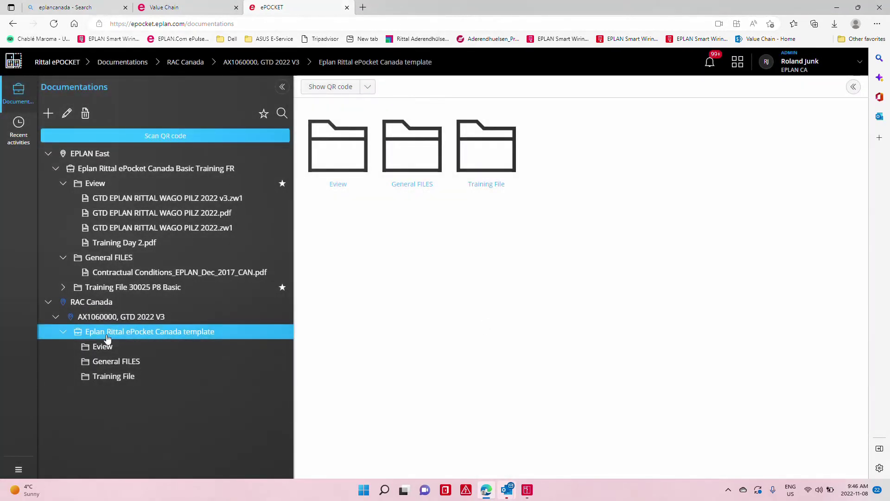
Look through its Eview, General FILES and Training File folders, ending in Eview.
{"action": "left_click", "coordinate": [103, 351]}
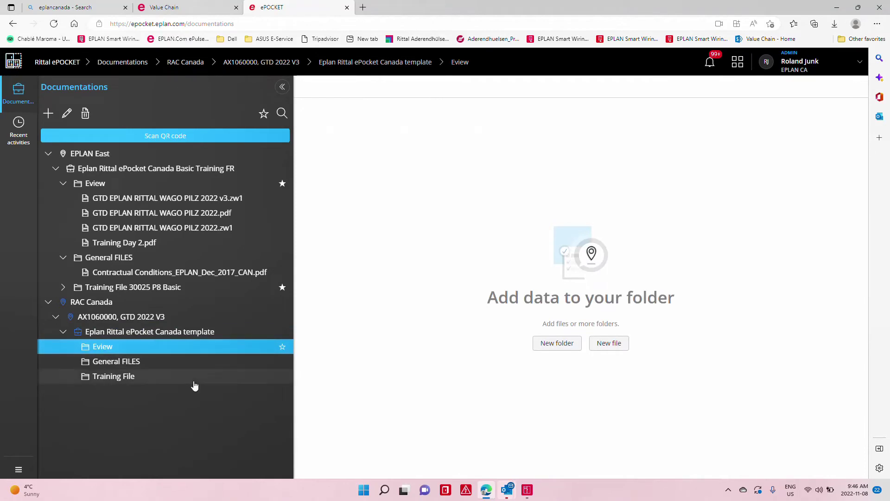
{"action": "left_click", "coordinate": [115, 366]}
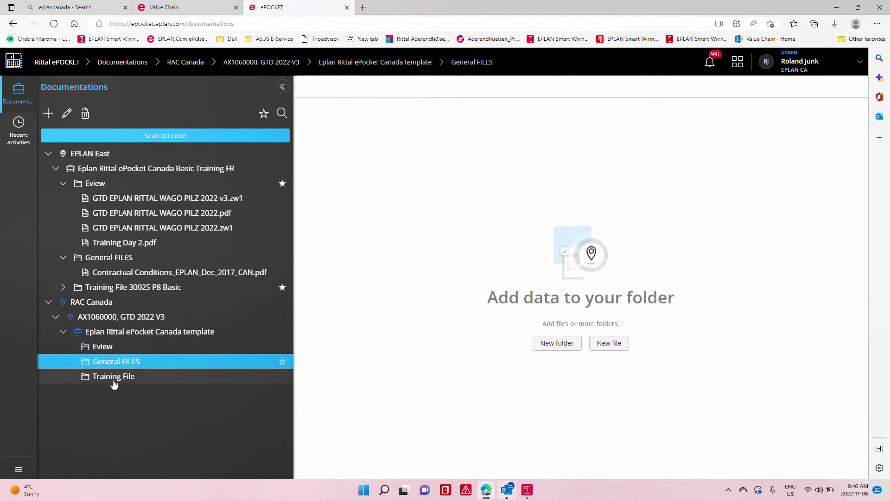
{"action": "left_click", "coordinate": [113, 377]}
{"action": "left_click", "coordinate": [101, 348]}
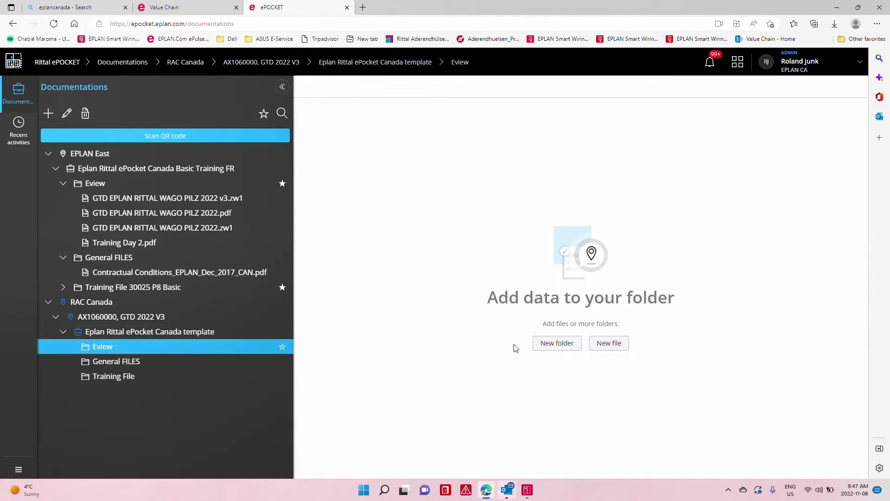
In File Explorer, navigate to C:\EPLAN FILES\GTD 2022.
{"action": "key", "text": "super+e"}
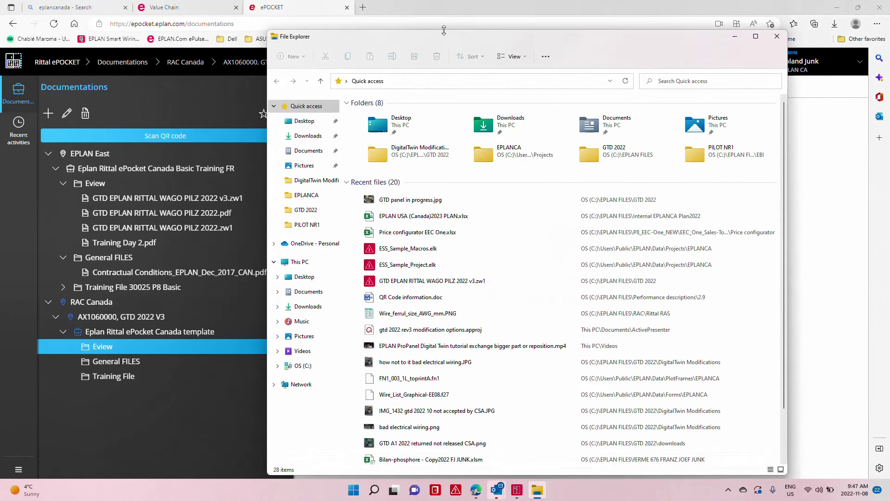
{"action": "left_click", "coordinate": [303, 366]}
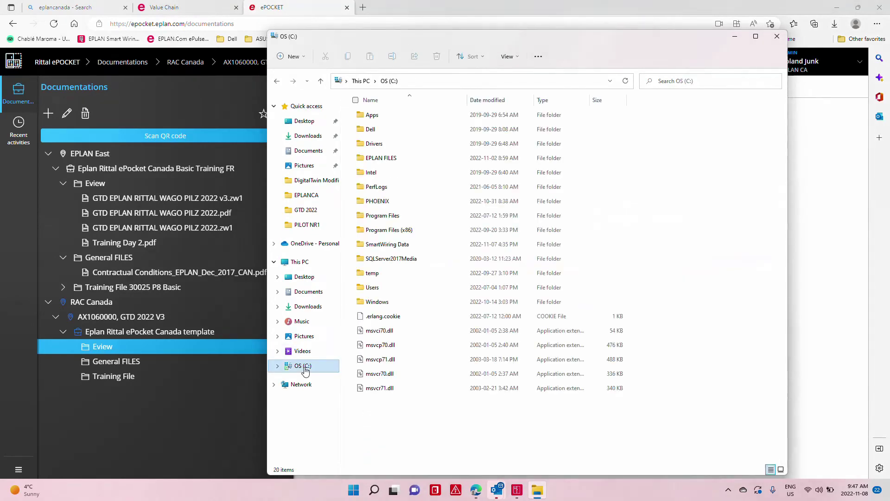
{"action": "double_click", "coordinate": [389, 158]}
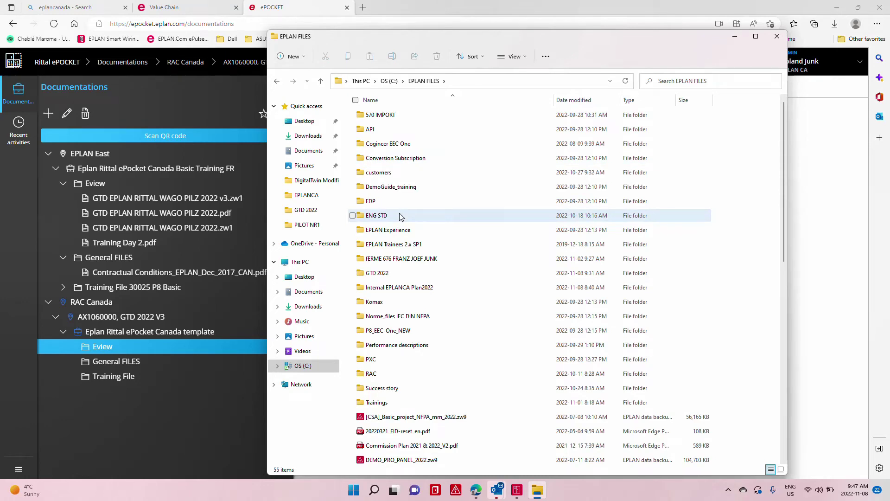
{"action": "double_click", "coordinate": [377, 273]}
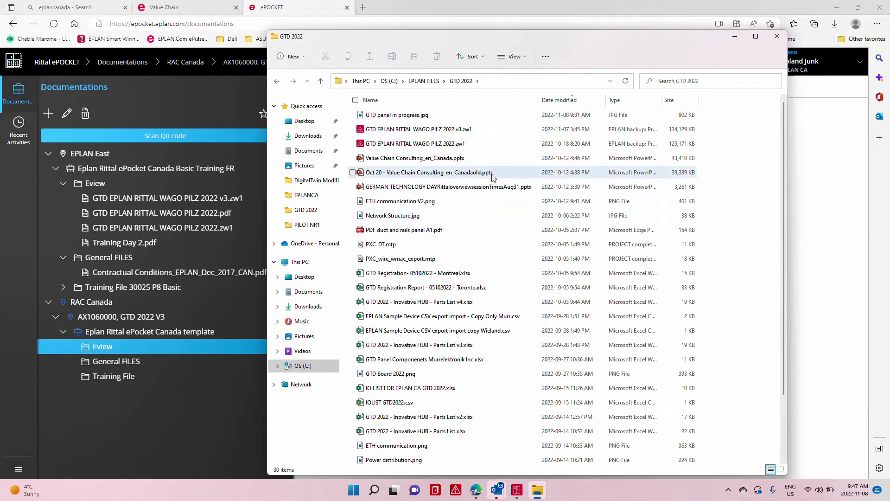
{"action": "scroll", "coordinate": [487, 176], "scroll_direction": "down", "scroll_amount": 2}
{"action": "double_click", "coordinate": [421, 444]}
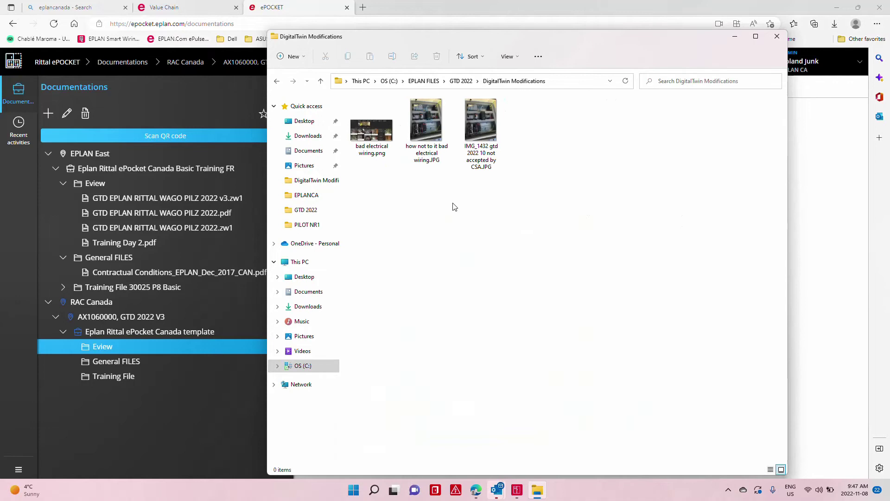
{"action": "left_click", "coordinate": [276, 81]}
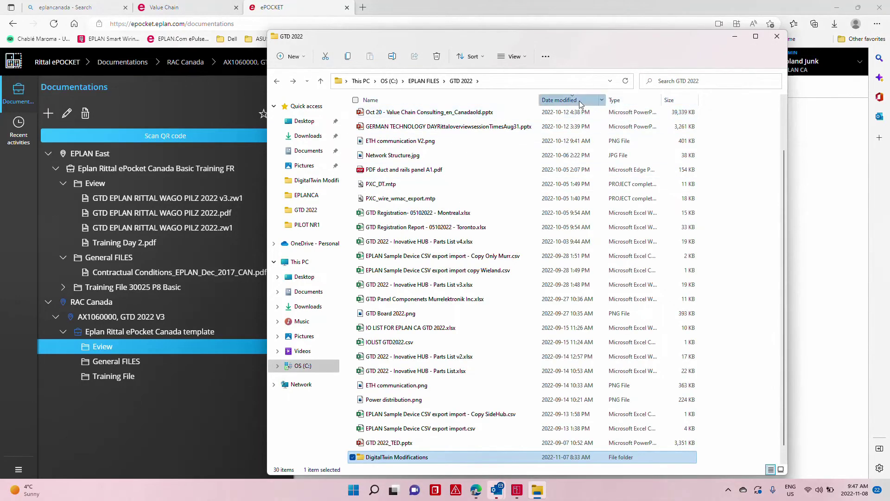
Sort by Date modified and select GTD EPLAN RITTAL WAGO PILZ 2022 v3.zw1.
{"action": "left_click", "coordinate": [564, 101]}
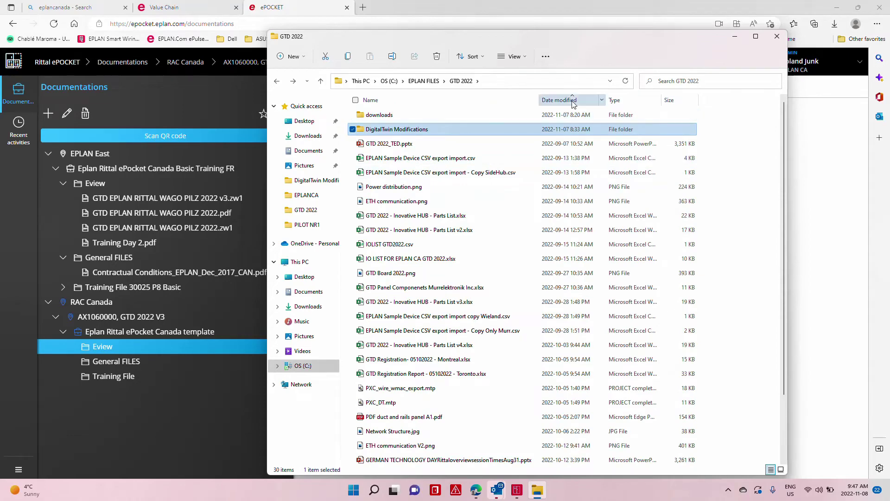
{"action": "scroll", "coordinate": [510, 187], "scroll_direction": "down", "scroll_amount": 2}
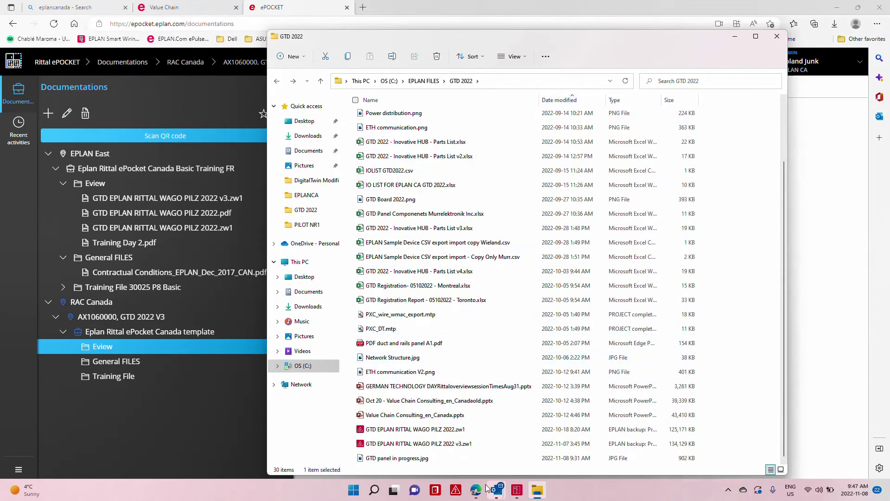
{"action": "left_click", "coordinate": [453, 444]}
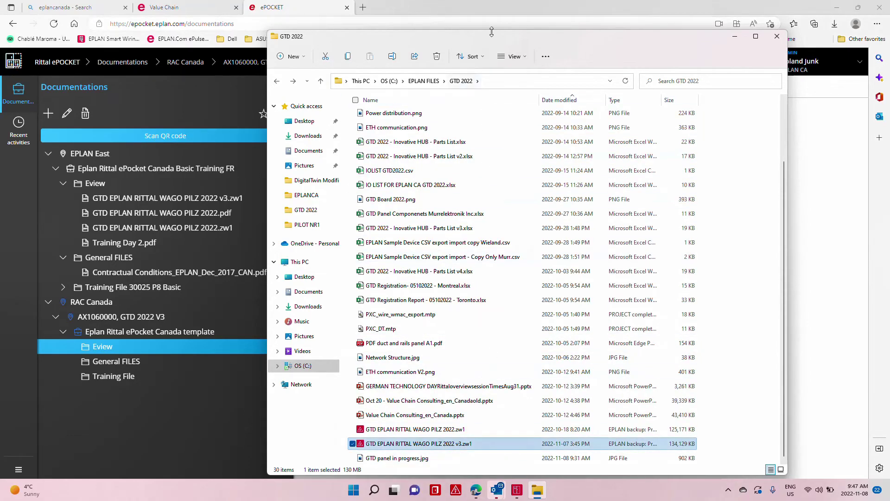
{"action": "left_click_drag", "start_coordinate": [440, 36], "coordinate": [217, 30]}
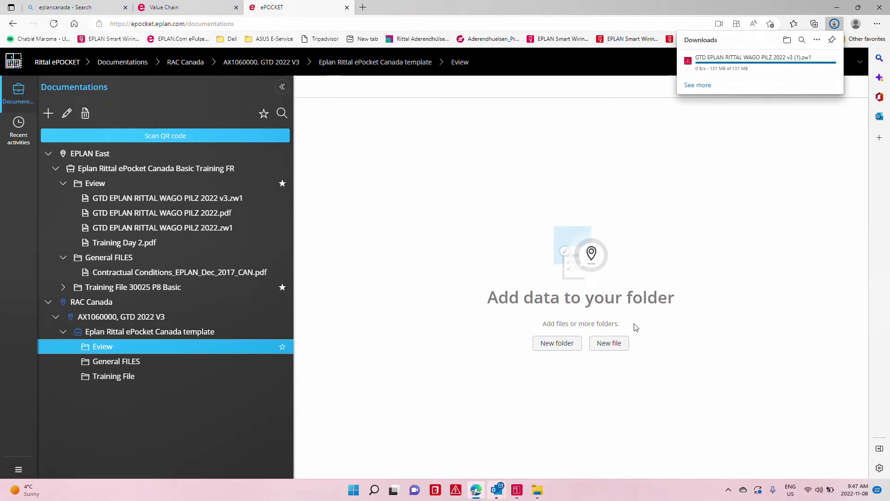
Upload GTD EPLAN RITTAL WAGO PILZ 2022 v3.zw1 to Eview, commented 'Final as released project EPLAN Style'.
{"action": "left_click", "coordinate": [613, 344]}
{"action": "left_click", "coordinate": [519, 263]}
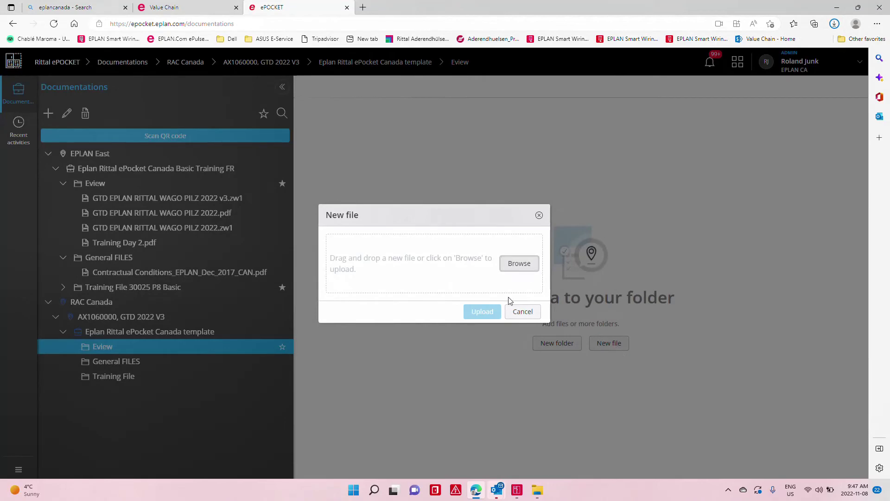
{"action": "double_click", "coordinate": [156, 90]}
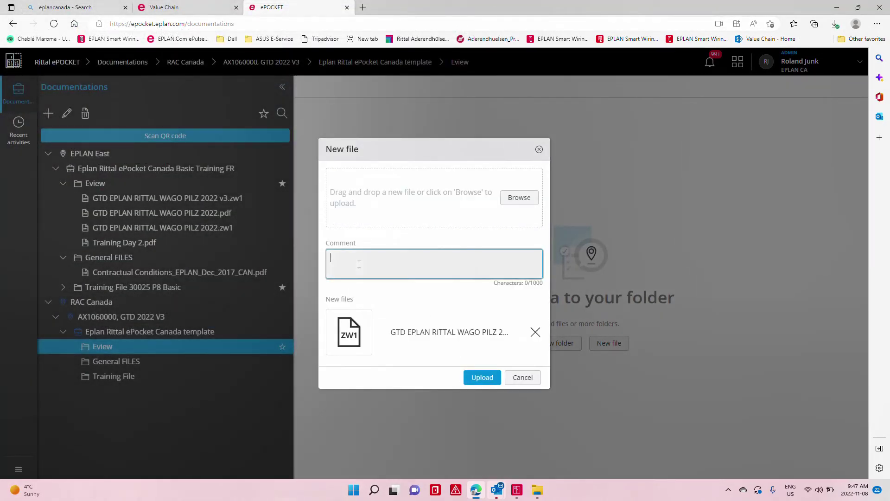
{"action": "type", "text": "Final as released project EPLAN Style"}
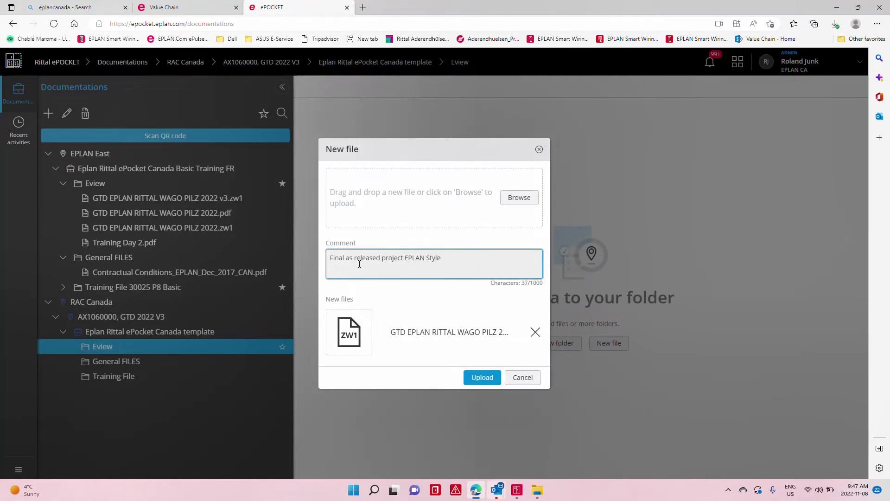
{"action": "left_click", "coordinate": [480, 378]}
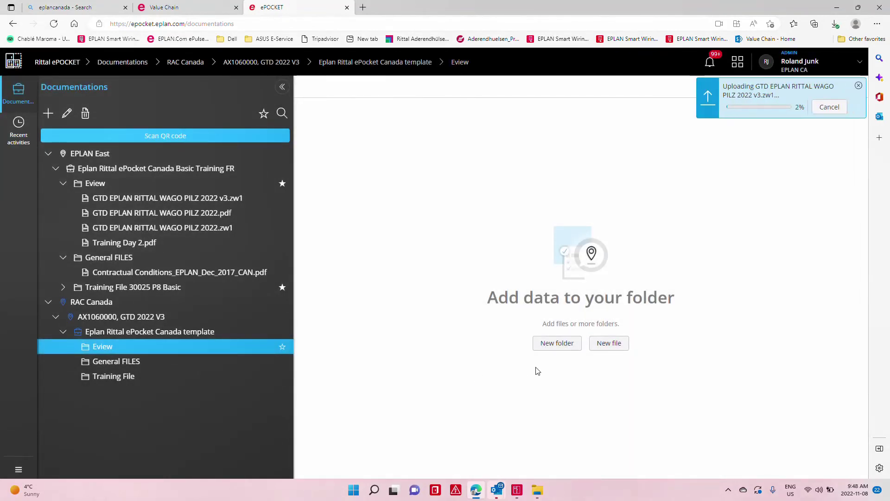
Upload GTD panel in progress.jpg to Eview with the comment 'Panel in progress'.
{"action": "left_click", "coordinate": [609, 343]}
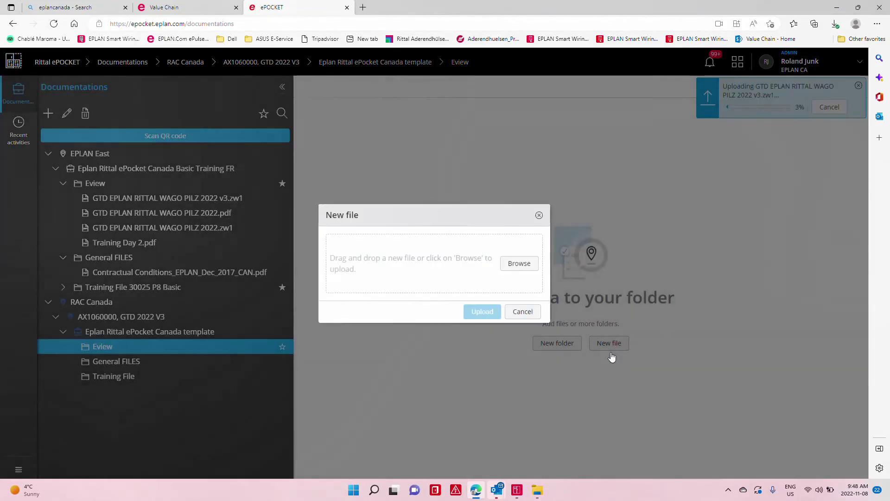
{"action": "left_click", "coordinate": [519, 263]}
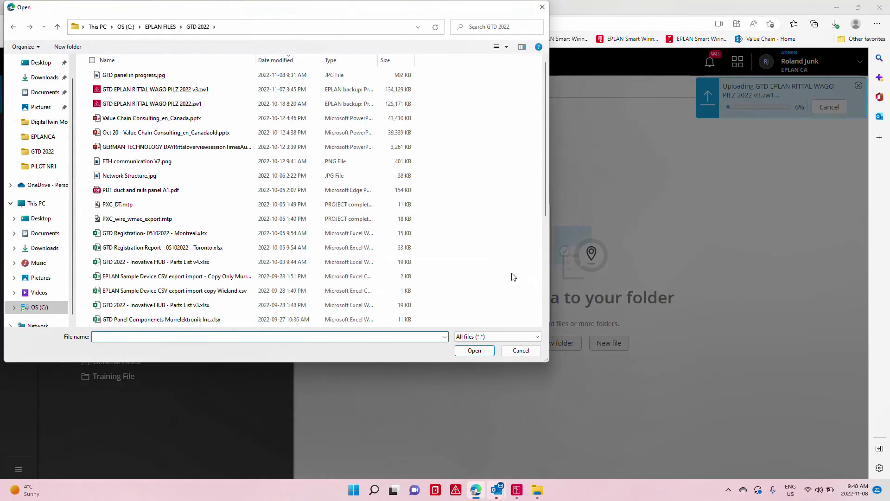
{"action": "left_click", "coordinate": [153, 75]}
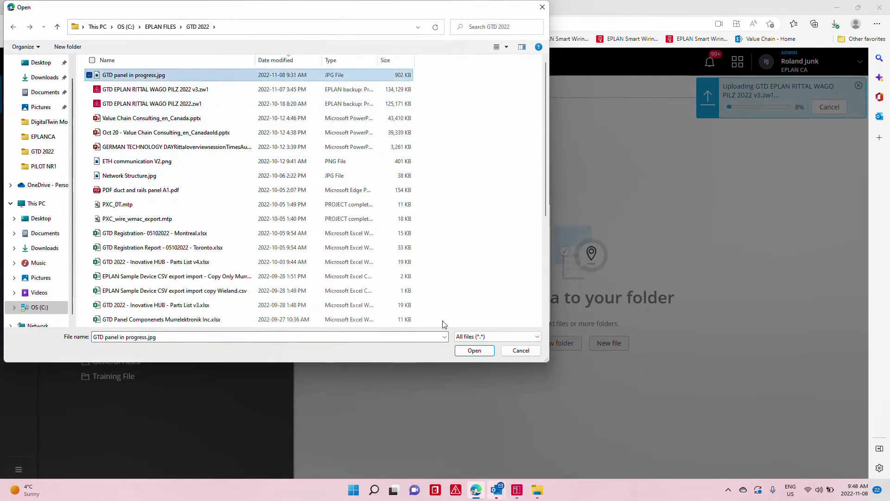
{"action": "left_click", "coordinate": [474, 351]}
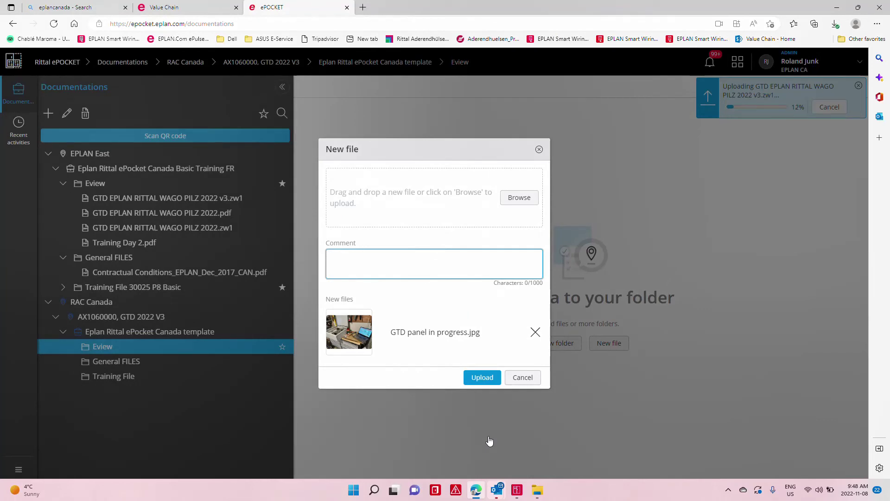
{"action": "type", "text": "Panel in progress"}
{"action": "left_click", "coordinate": [480, 378]}
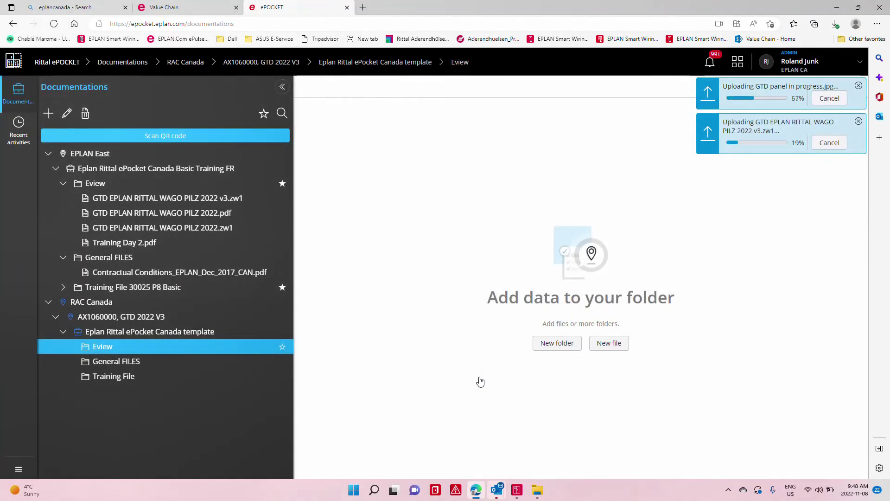
Upload PDF duct and rails panel A1.pdf to General FILES, commented 'PDF of ducts and rails'.
{"action": "left_click", "coordinate": [117, 362]}
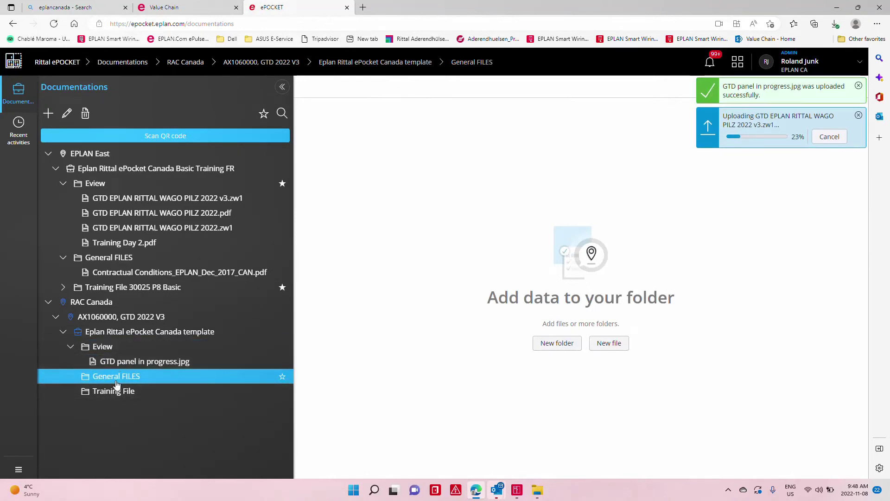
{"action": "left_click", "coordinate": [606, 344]}
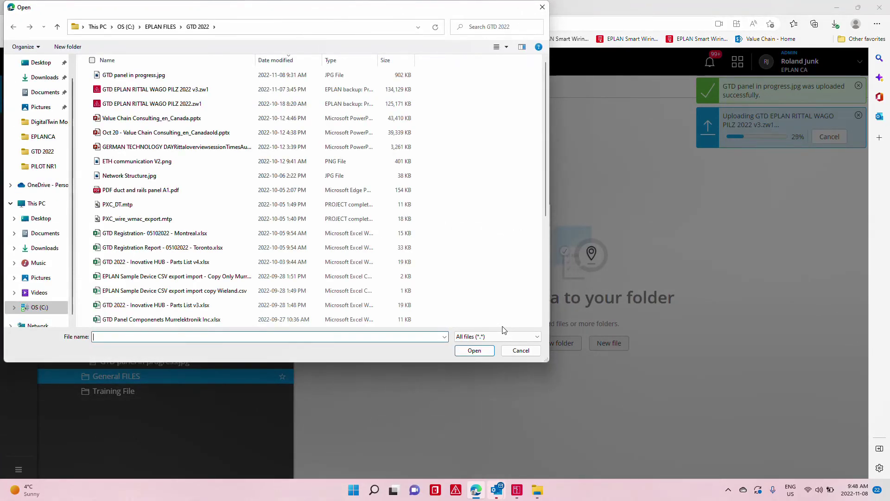
{"action": "left_click", "coordinate": [160, 190]}
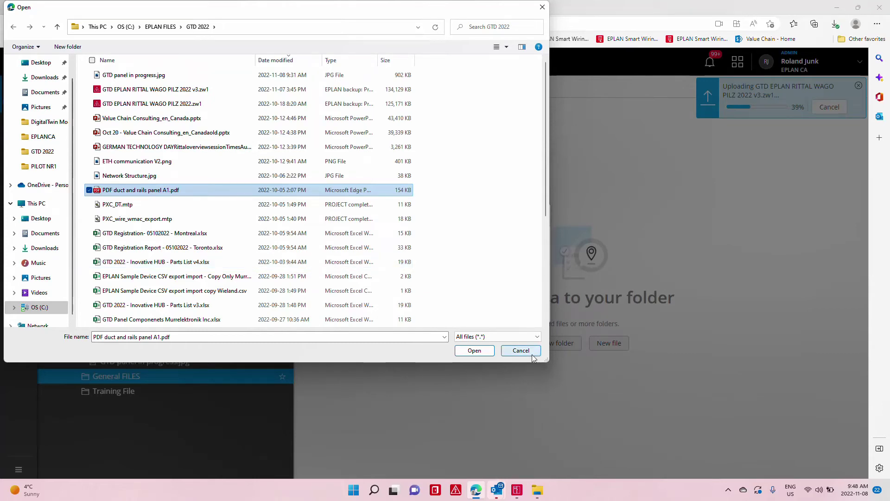
{"action": "left_click", "coordinate": [474, 350]}
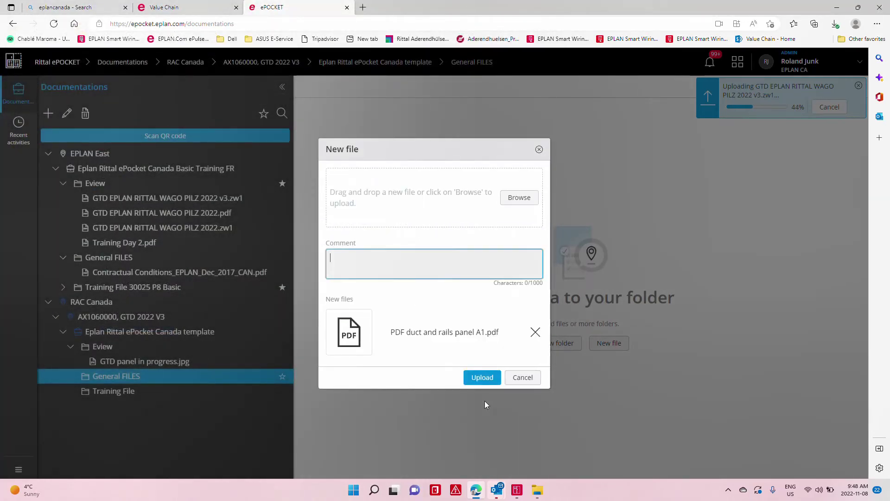
{"action": "type", "text": "PDF of ducts and rails"}
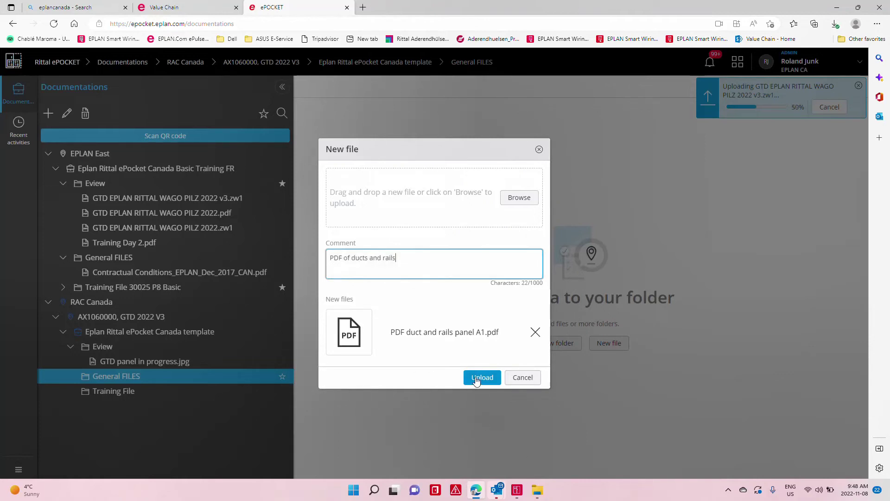
{"action": "left_click", "coordinate": [482, 377]}
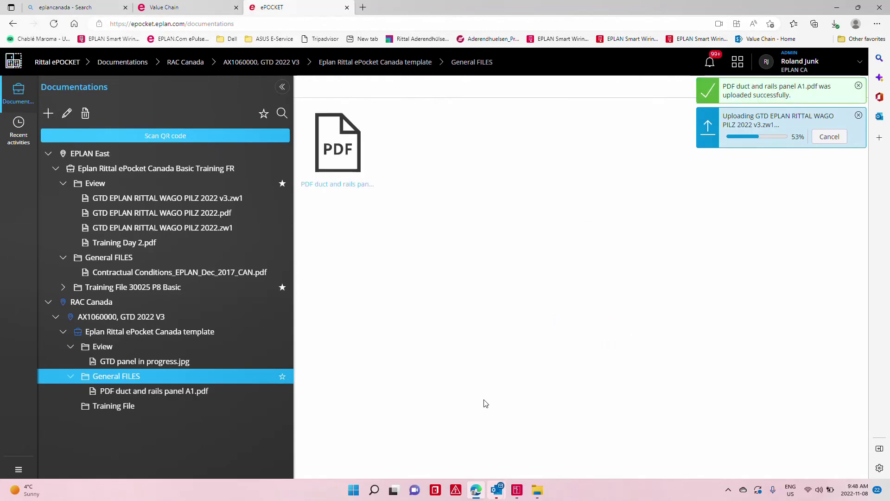
Preview the duct and rails panel A1.pdf drawing while the v3.zw1 upload completes.
{"action": "left_click", "coordinate": [192, 393]}
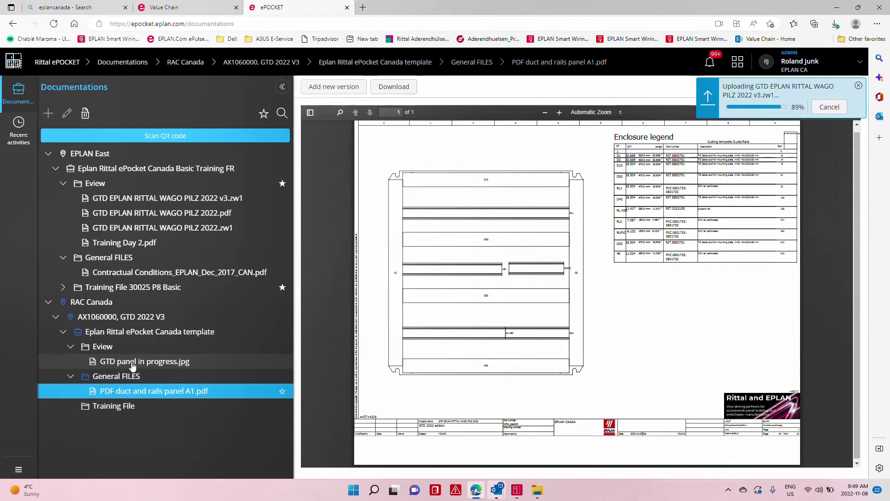
{"action": "right_click", "coordinate": [146, 390]}
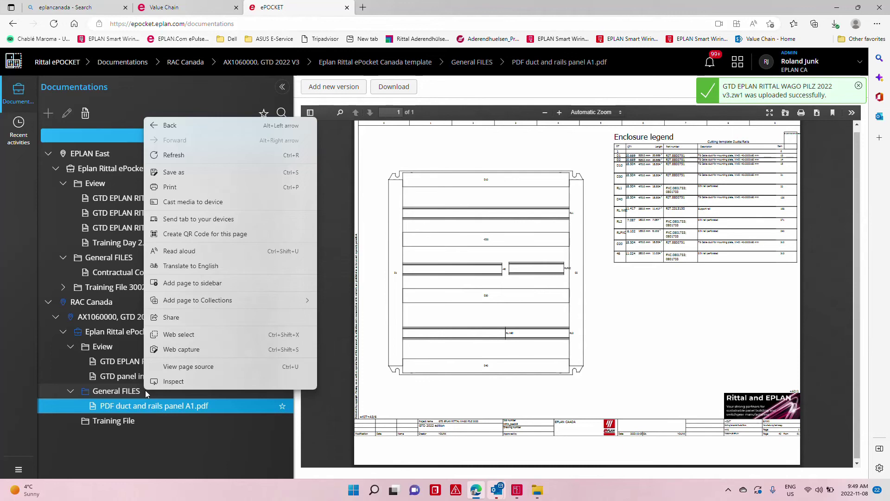
Look over the uploaded panel photo and the v3.zw1 project file in the tree.
{"action": "left_click", "coordinate": [119, 382]}
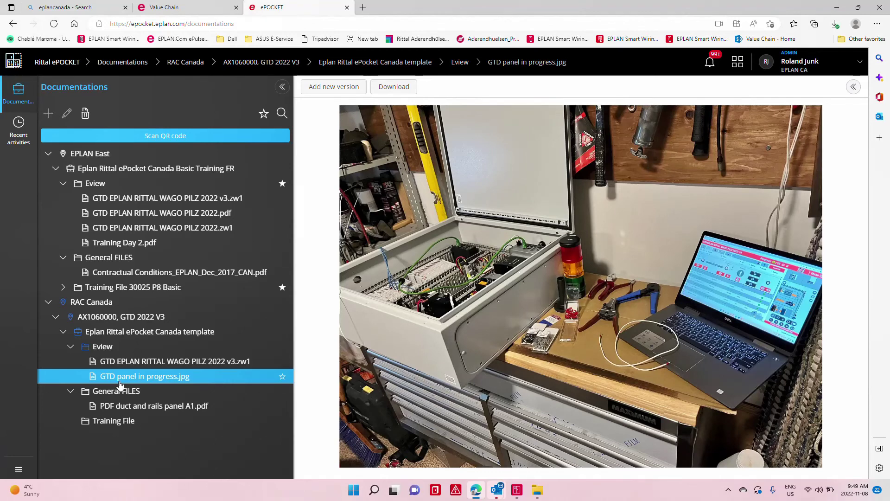
{"action": "left_click", "coordinate": [158, 363]}
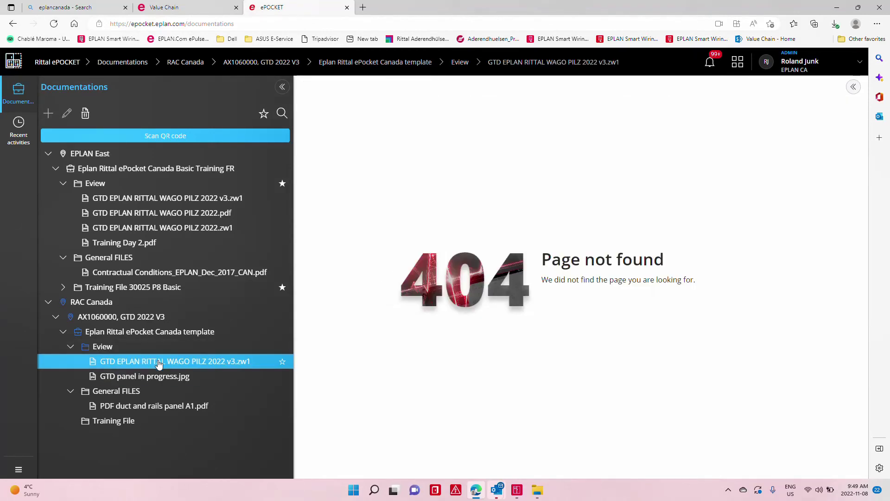
{"action": "left_click", "coordinate": [176, 376]}
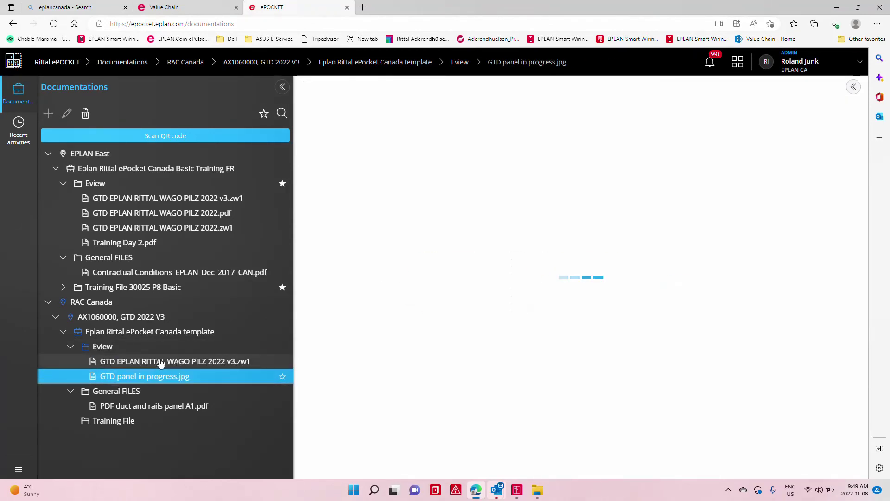
Publish the GTD EPLAN RITTAL WAGO PILZ 2022 v3.zw1 file in the Eview folder to eVIEW.
{"action": "left_click", "coordinate": [108, 347]}
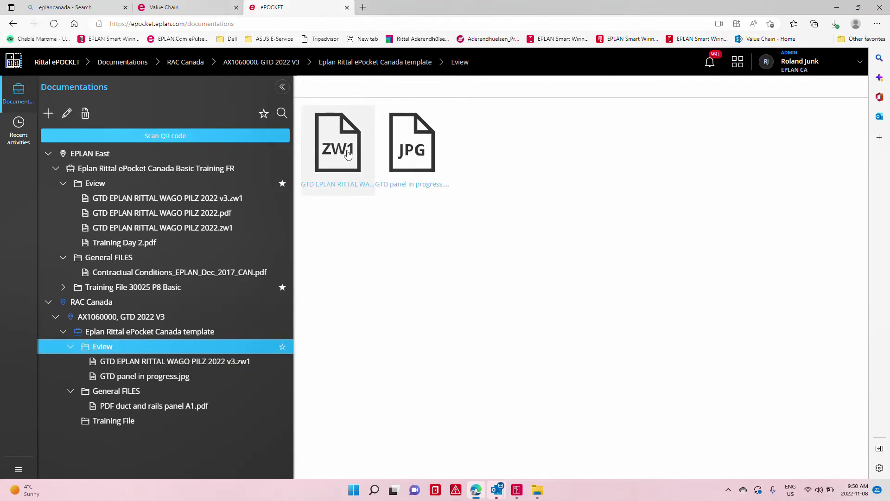
{"action": "left_click", "coordinate": [328, 151]}
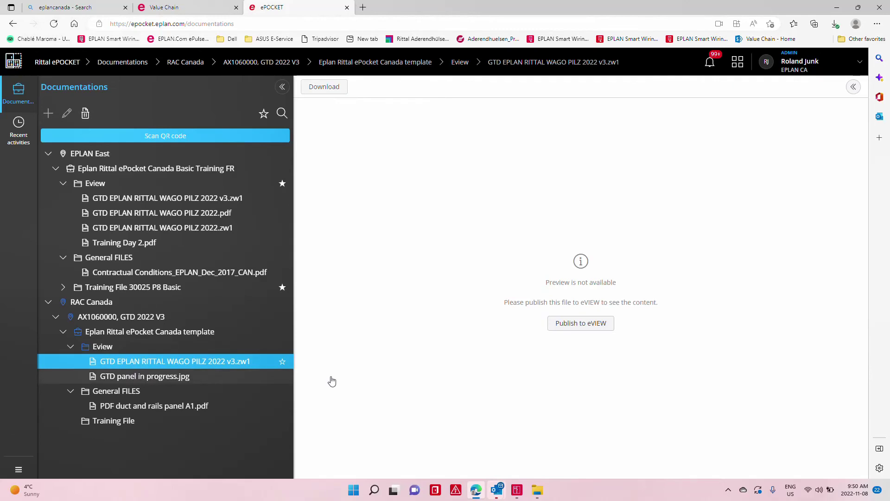
{"action": "left_click", "coordinate": [607, 327]}
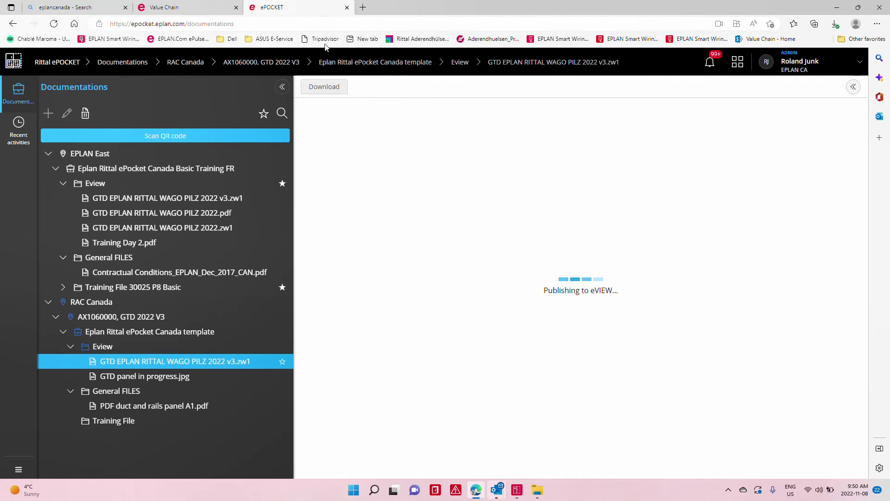
{"action": "mouse_move", "coordinate": [198, 8]}
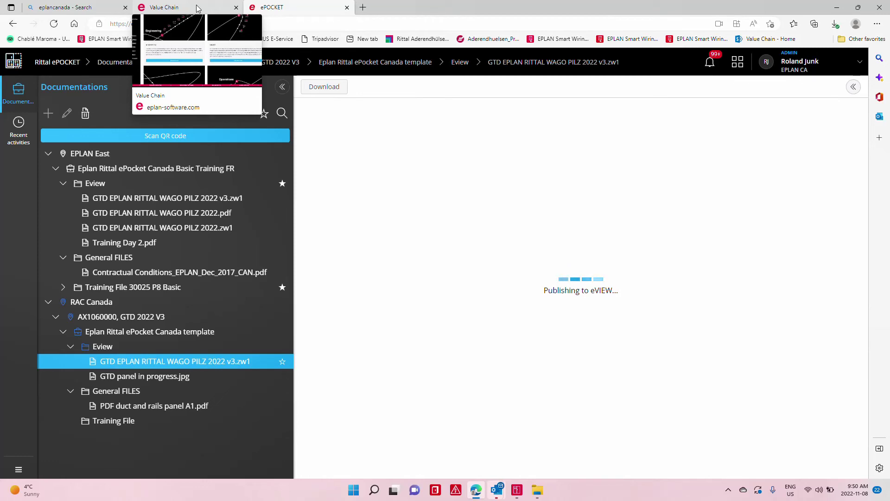
Open Operations from the EPLAN value chain and scroll to the Service section on Rittal ePocket.
{"action": "left_click", "coordinate": [206, 7]}
{"action": "scroll", "coordinate": [574, 300], "scroll_direction": "down", "scroll_amount": 5}
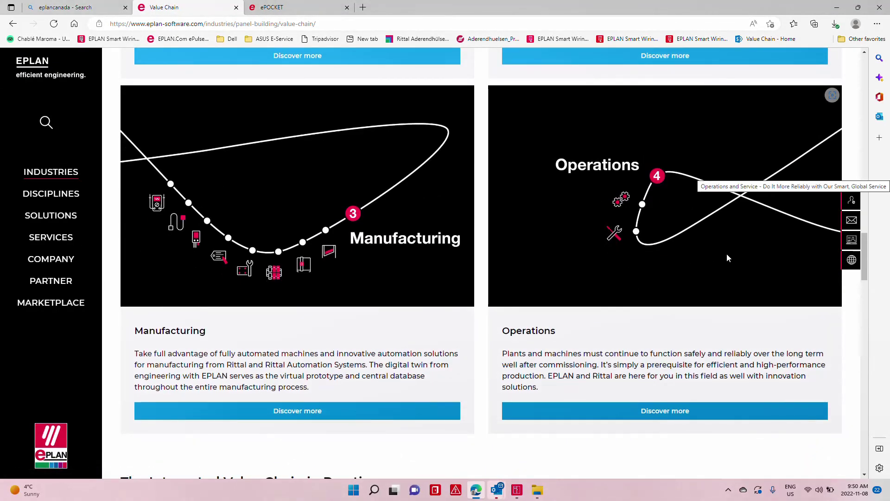
{"action": "left_click", "coordinate": [682, 416]}
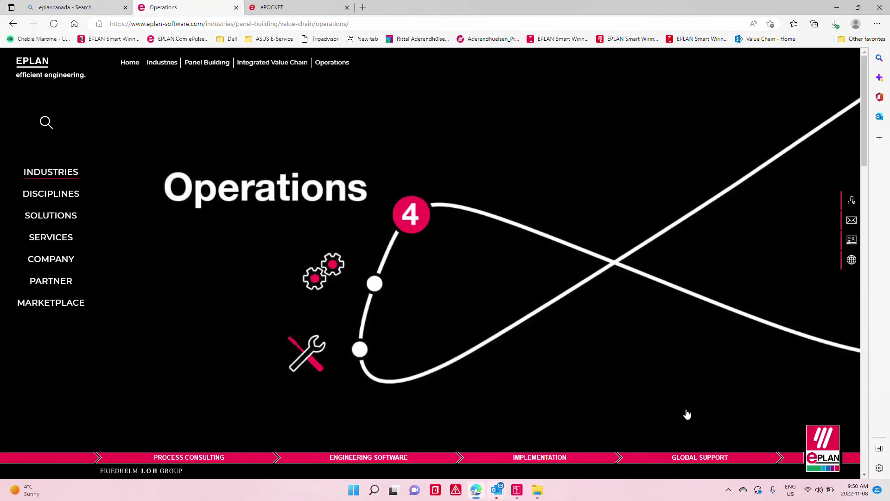
{"action": "scroll", "coordinate": [590, 351], "scroll_direction": "down", "scroll_amount": 5}
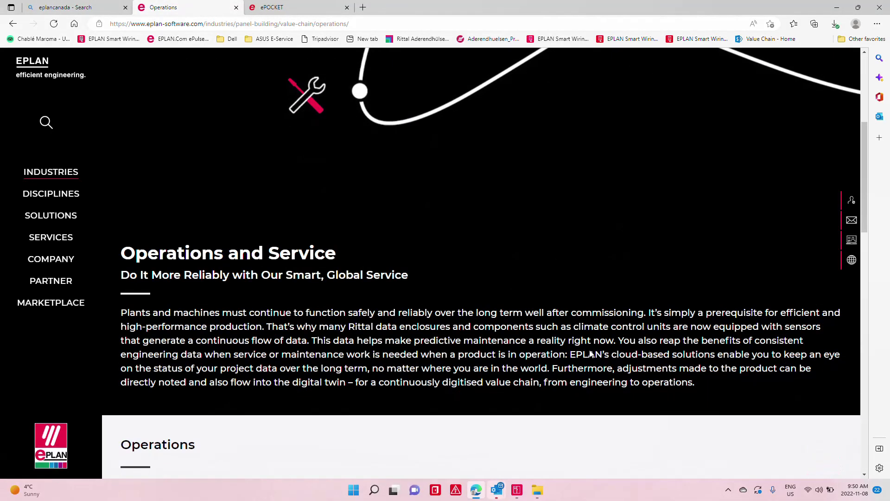
{"action": "scroll", "coordinate": [591, 354], "scroll_direction": "down", "scroll_amount": 8}
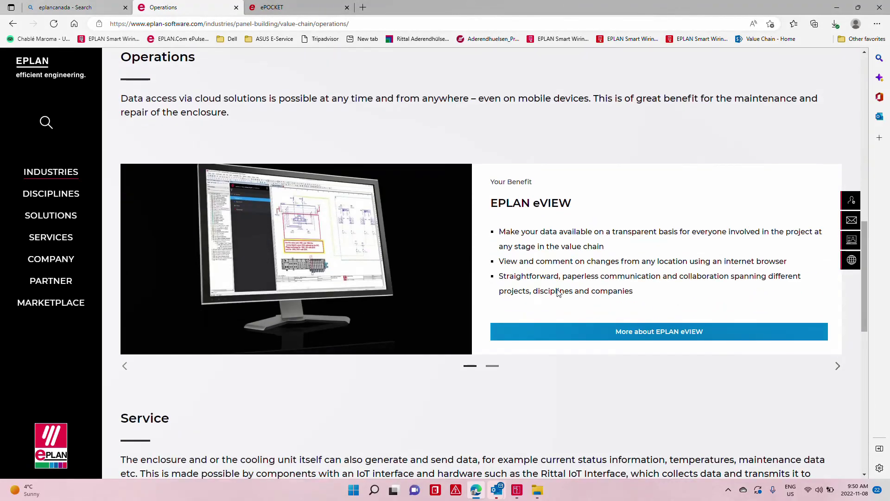
{"action": "scroll", "coordinate": [558, 292], "scroll_direction": "down", "scroll_amount": 6}
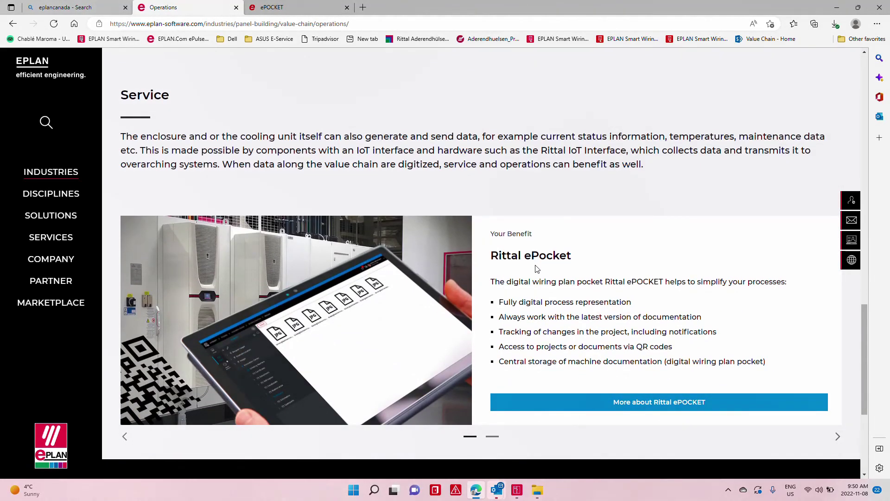